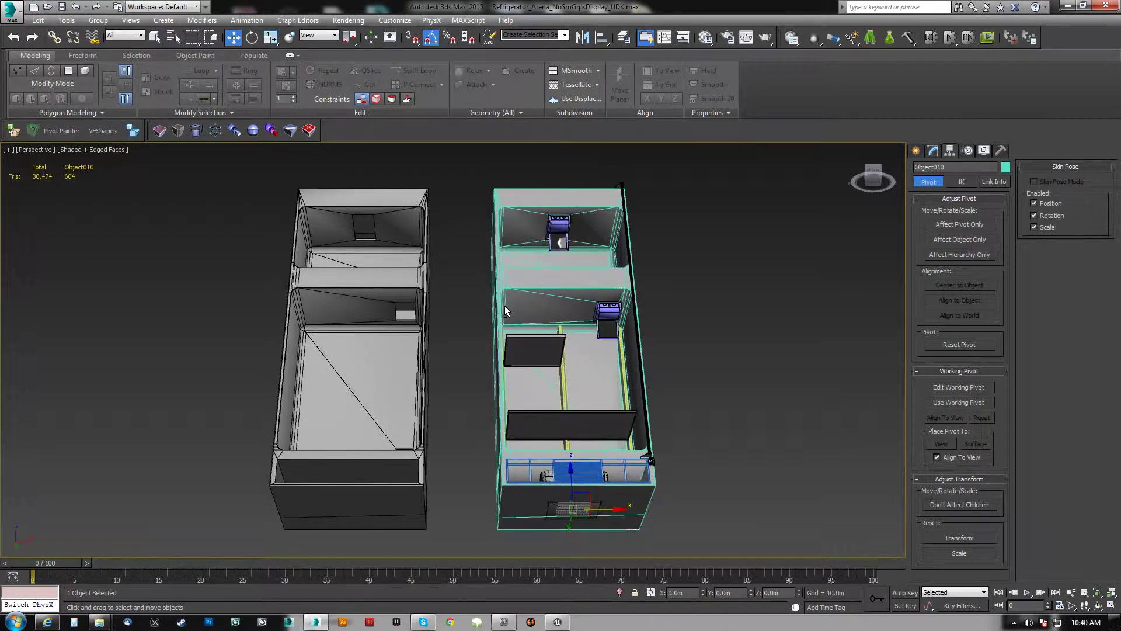
- Orbit and pan the viewport to frame both refrigerators from the front
{"action": "middle_click_drag", "start_coordinate": [505, 311], "coordinate": [506, 361], "text": "alt"}
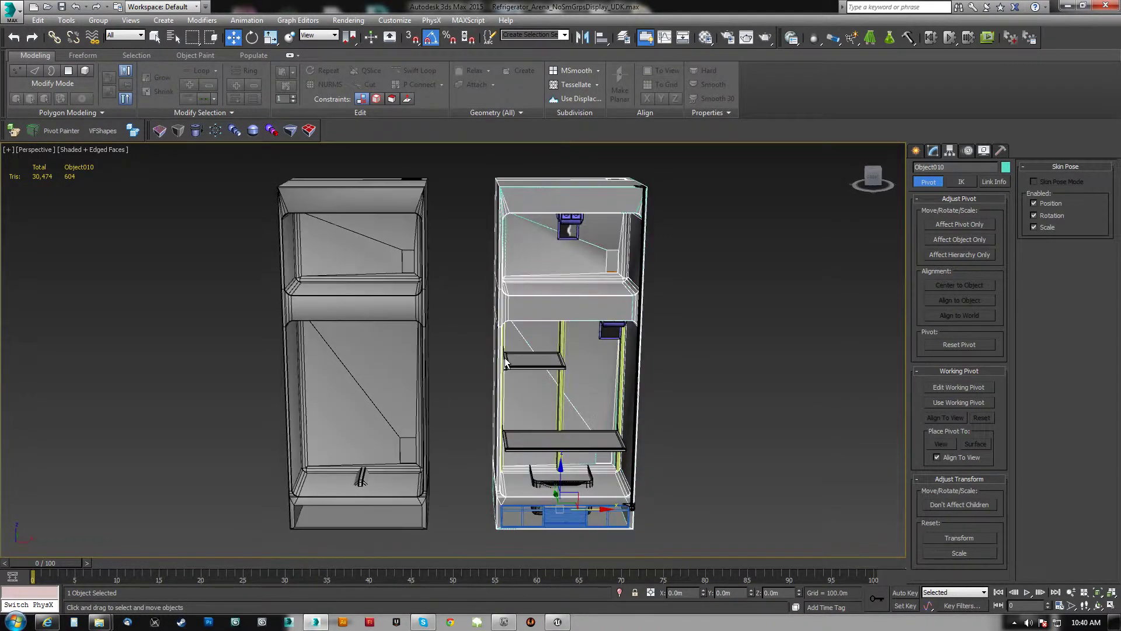
{"action": "middle_click_drag", "start_coordinate": [507, 317], "coordinate": [482, 350]}
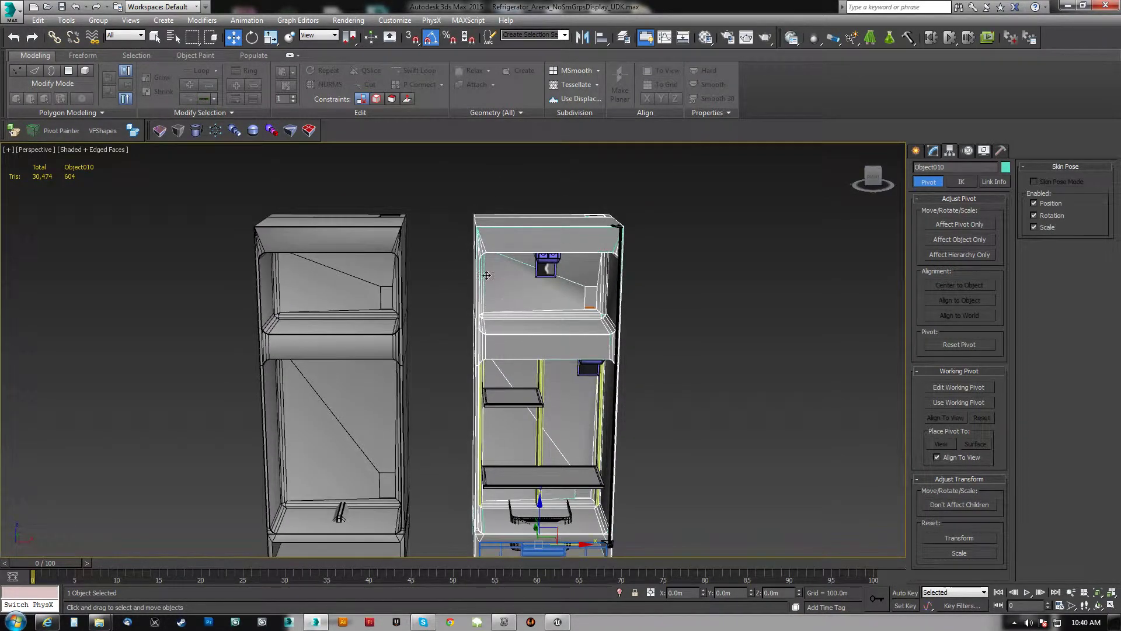
{"action": "middle_click_drag", "start_coordinate": [487, 275], "coordinate": [556, 328], "text": "alt"}
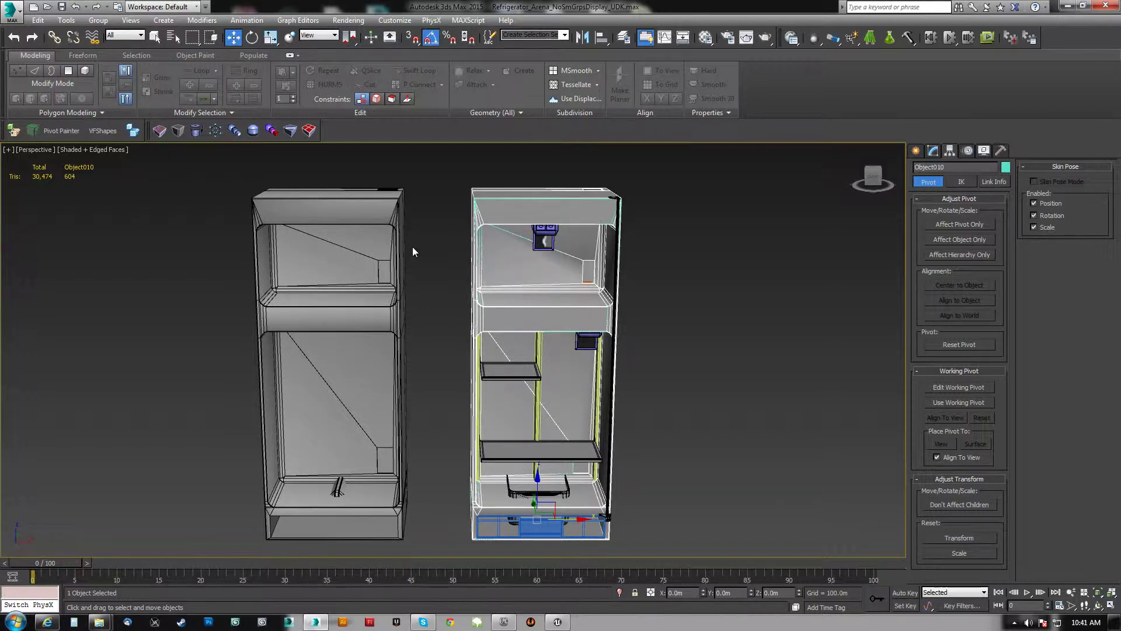
{"action": "middle_click_drag", "start_coordinate": [413, 246], "coordinate": [433, 250], "text": "alt"}
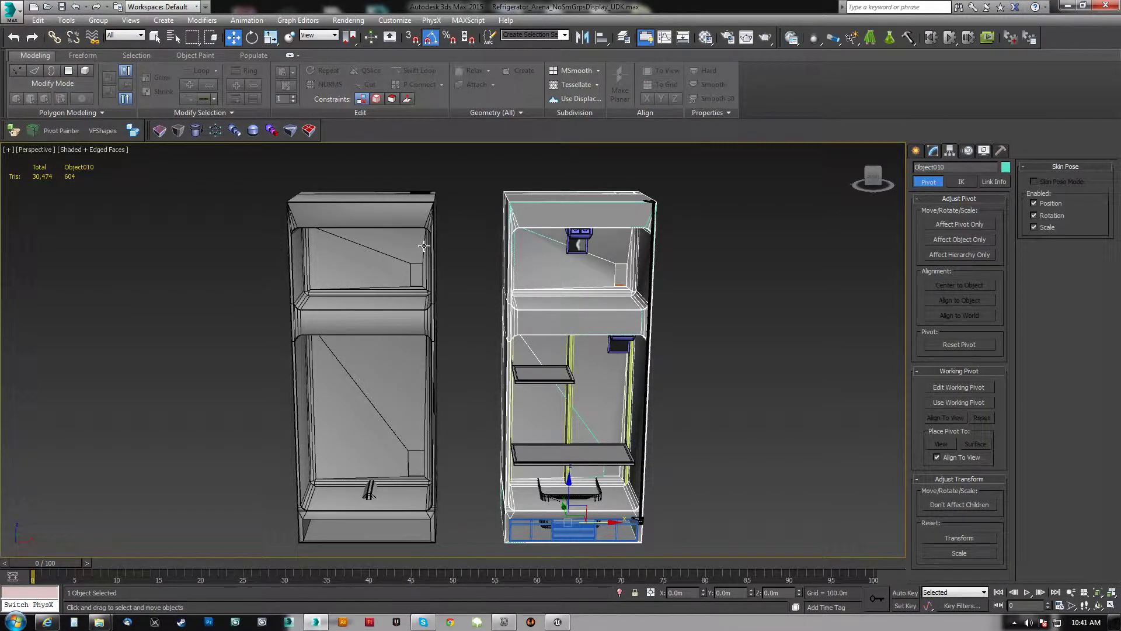
{"action": "middle_click_drag", "start_coordinate": [461, 314], "coordinate": [453, 315]}
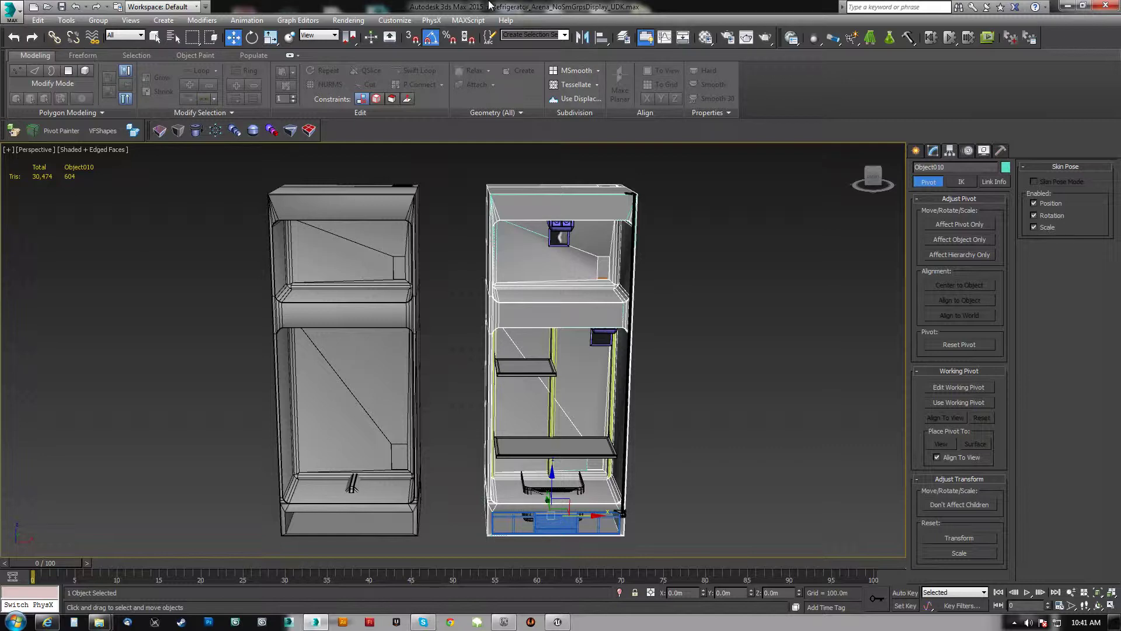
- Start a new empty scene, discarding the unsaved refrigerator changes
{"action": "left_click", "coordinate": [33, 9]}
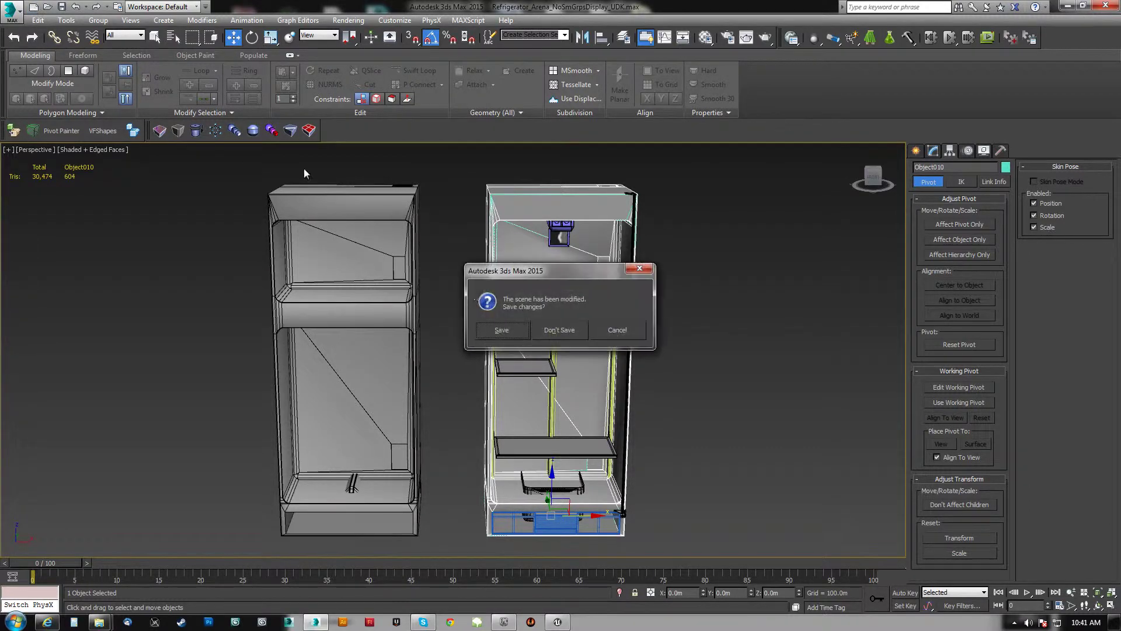
{"action": "left_click", "coordinate": [560, 330]}
{"action": "left_click", "coordinate": [557, 348]}
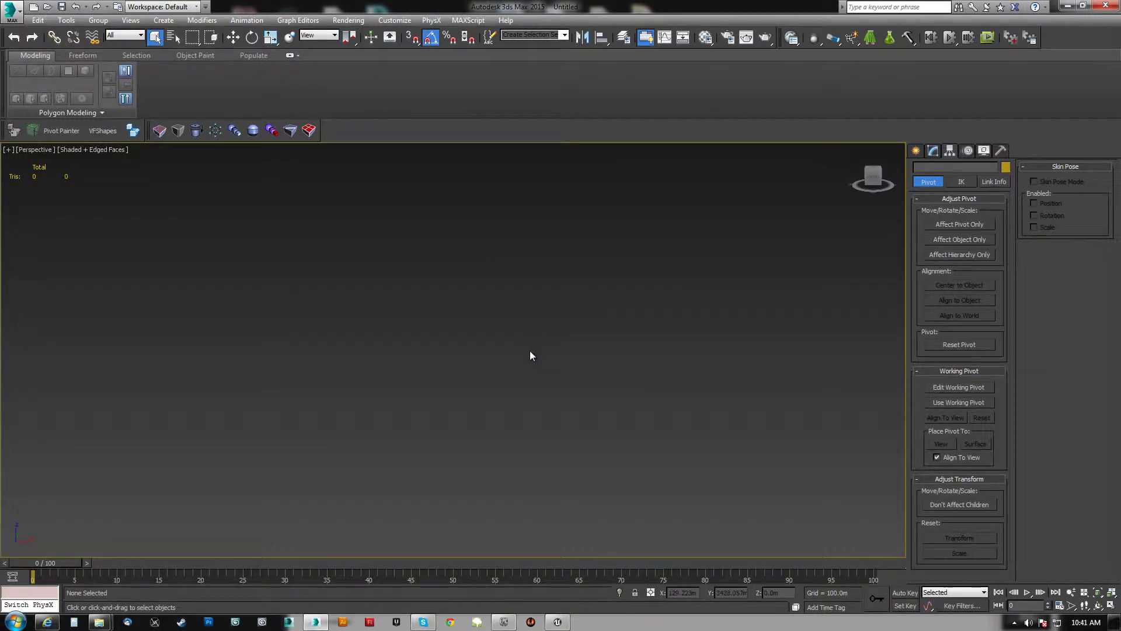
{"action": "scroll", "coordinate": [458, 325], "scroll_direction": "up", "scroll_amount": 5}
{"action": "scroll", "coordinate": [458, 325], "scroll_direction": "up", "scroll_amount": 3}
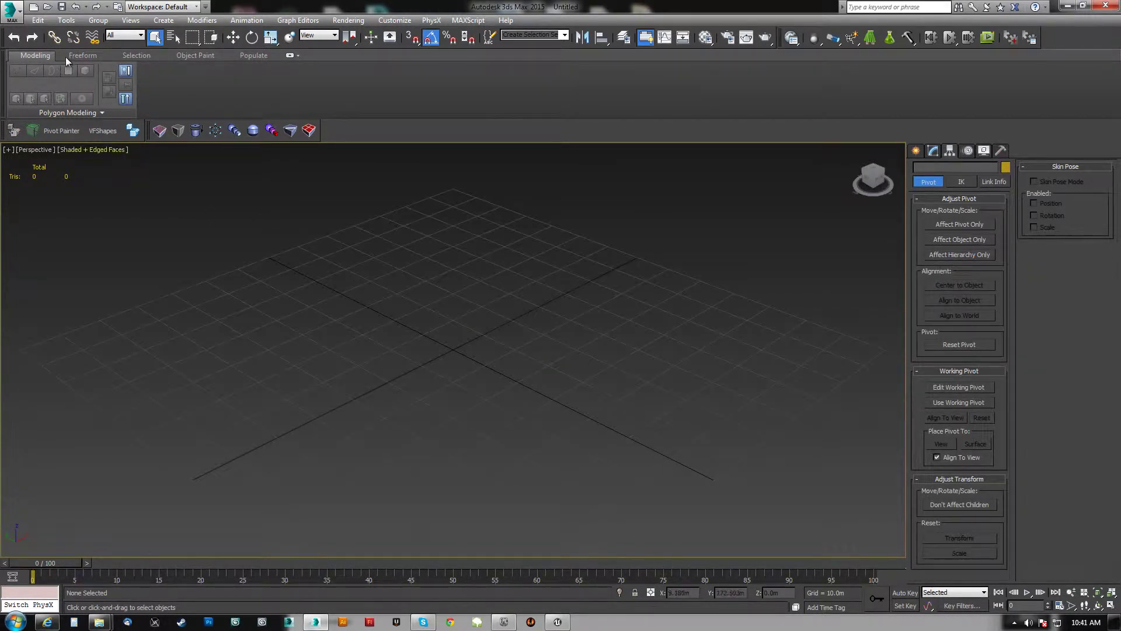
{"action": "left_click", "coordinate": [16, 14]}
{"action": "mouse_move", "coordinate": [42, 166]}
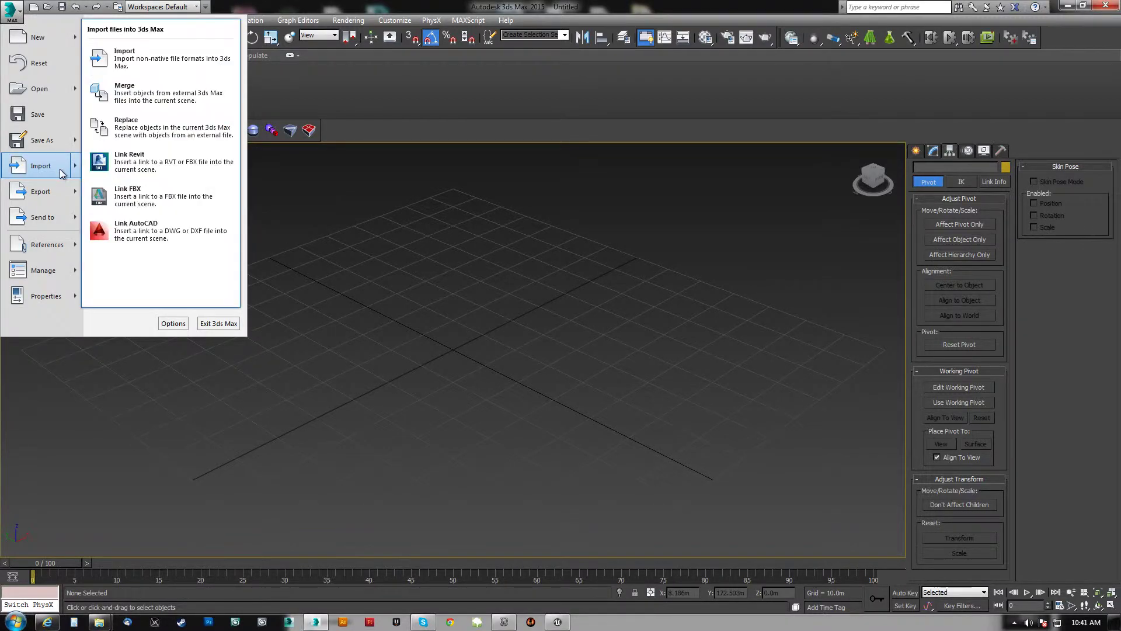
- Choose Refrigerator_Arena_NoSmGrpsDisplay_UDK.max in UDK_EXPORTS as the file to merge
{"action": "left_click", "coordinate": [145, 94]}
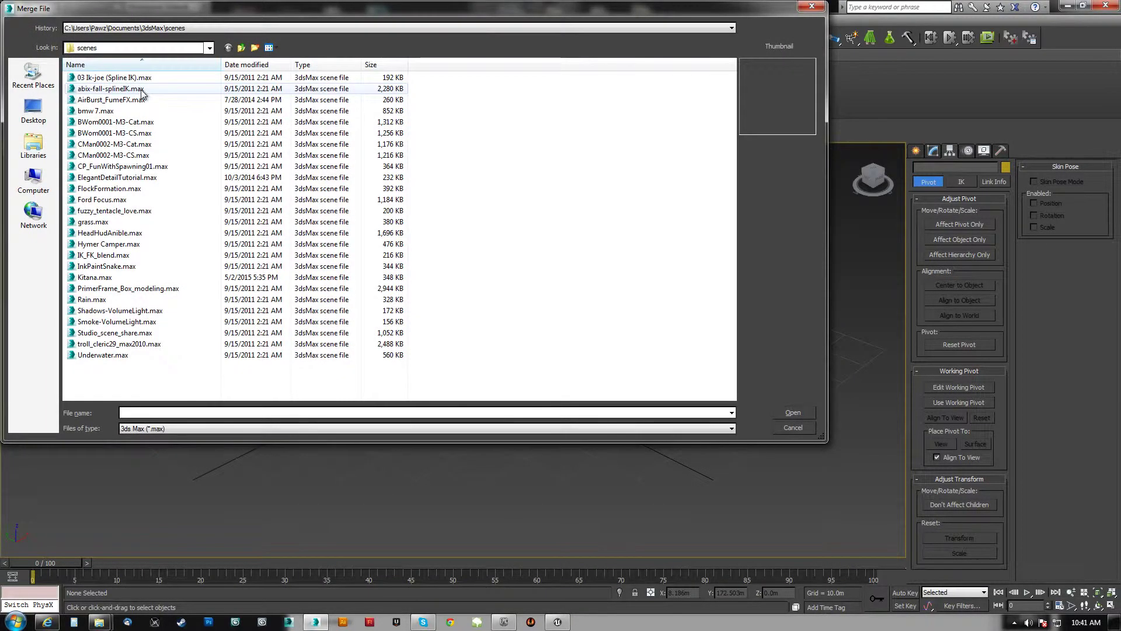
{"action": "key", "text": "BackSpace"}
{"action": "double_click", "coordinate": [114, 110]}
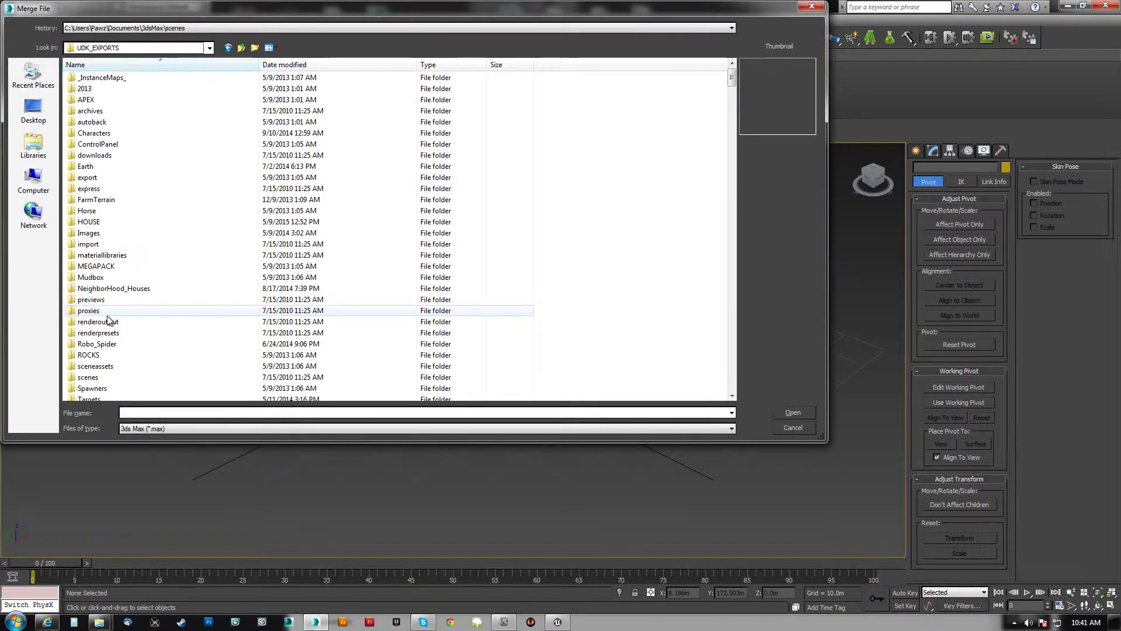
{"action": "scroll", "coordinate": [107, 322], "scroll_direction": "down", "scroll_amount": 5}
{"action": "scroll", "coordinate": [176, 263], "scroll_direction": "down", "scroll_amount": 5}
{"action": "left_click", "coordinate": [184, 244]}
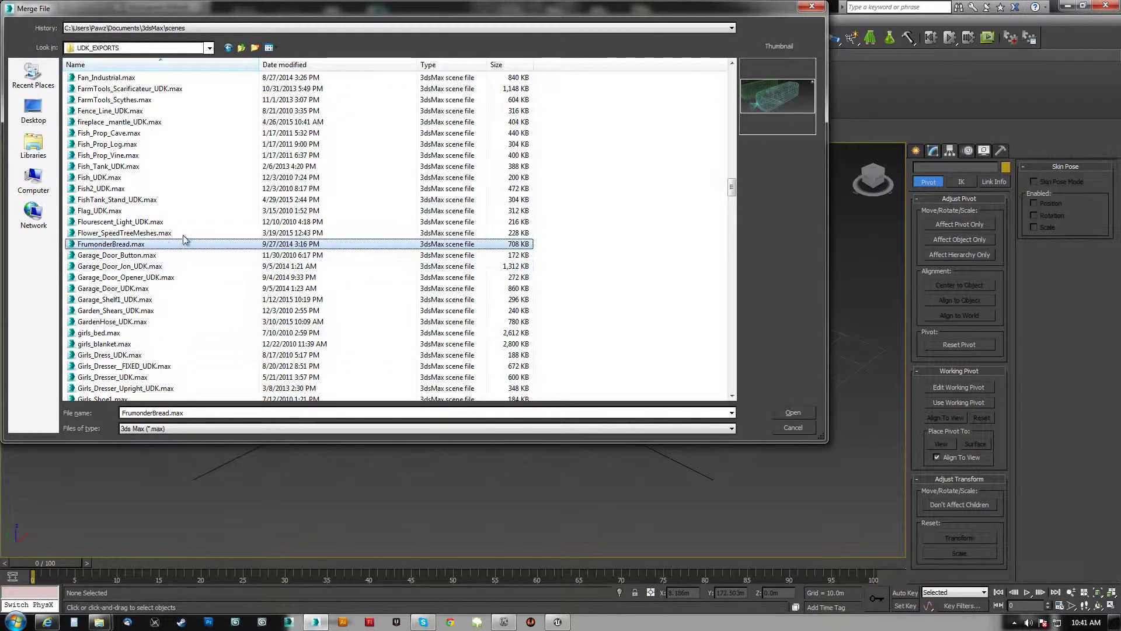
{"action": "scroll", "coordinate": [185, 210], "scroll_direction": "down", "scroll_amount": 5}
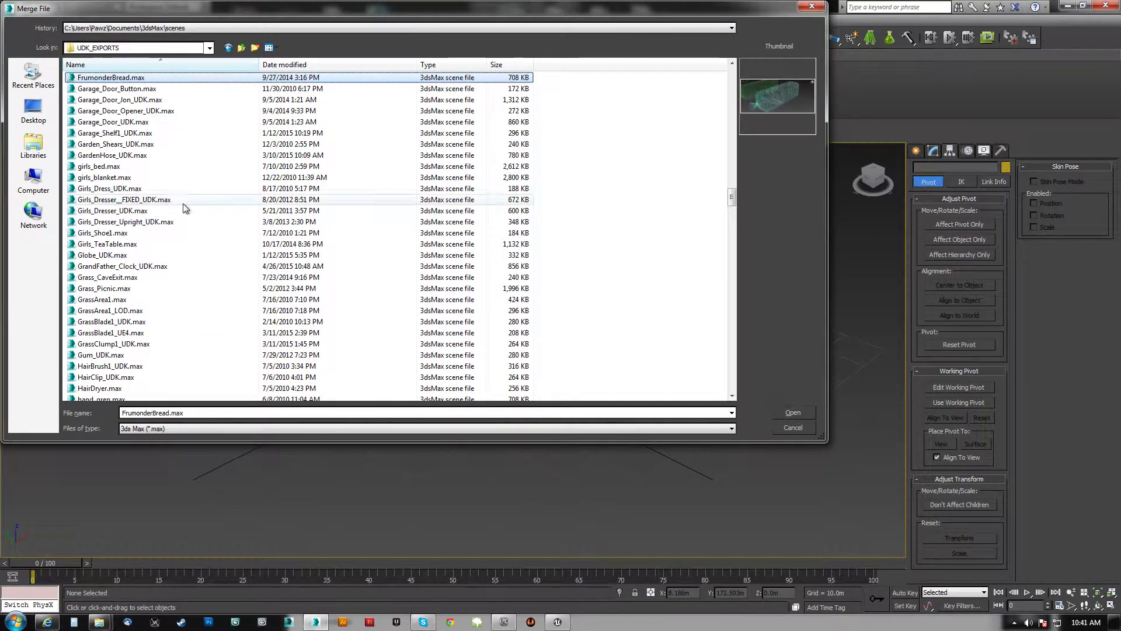
{"action": "scroll", "coordinate": [184, 208], "scroll_direction": "up", "scroll_amount": 6}
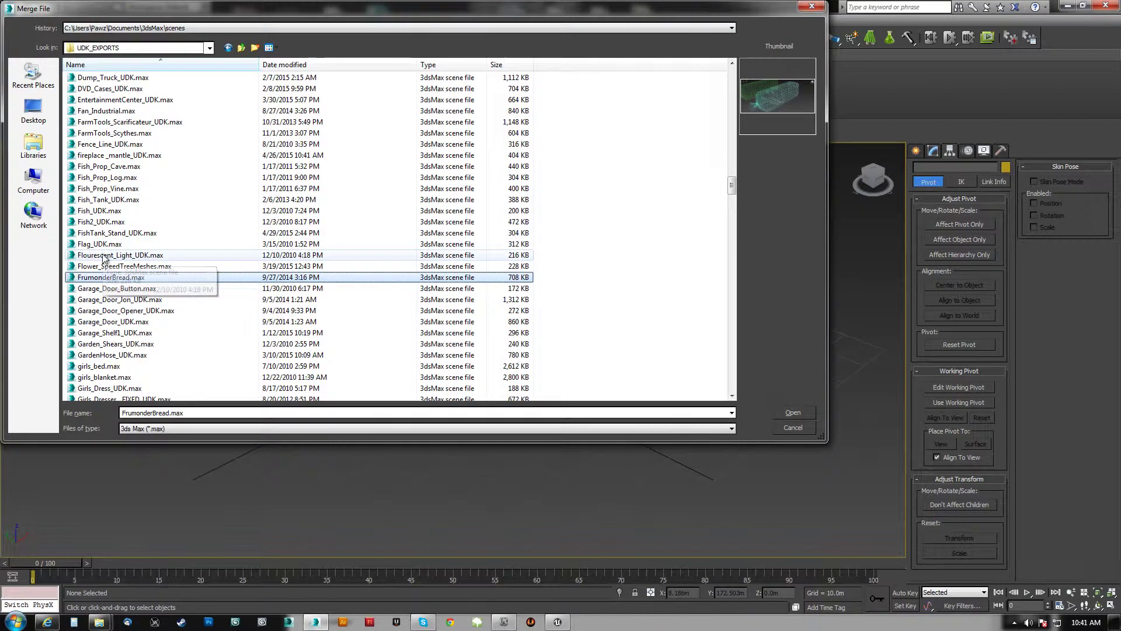
{"action": "scroll", "coordinate": [132, 210], "scroll_direction": "down", "scroll_amount": 15}
{"action": "left_click", "coordinate": [157, 156]}
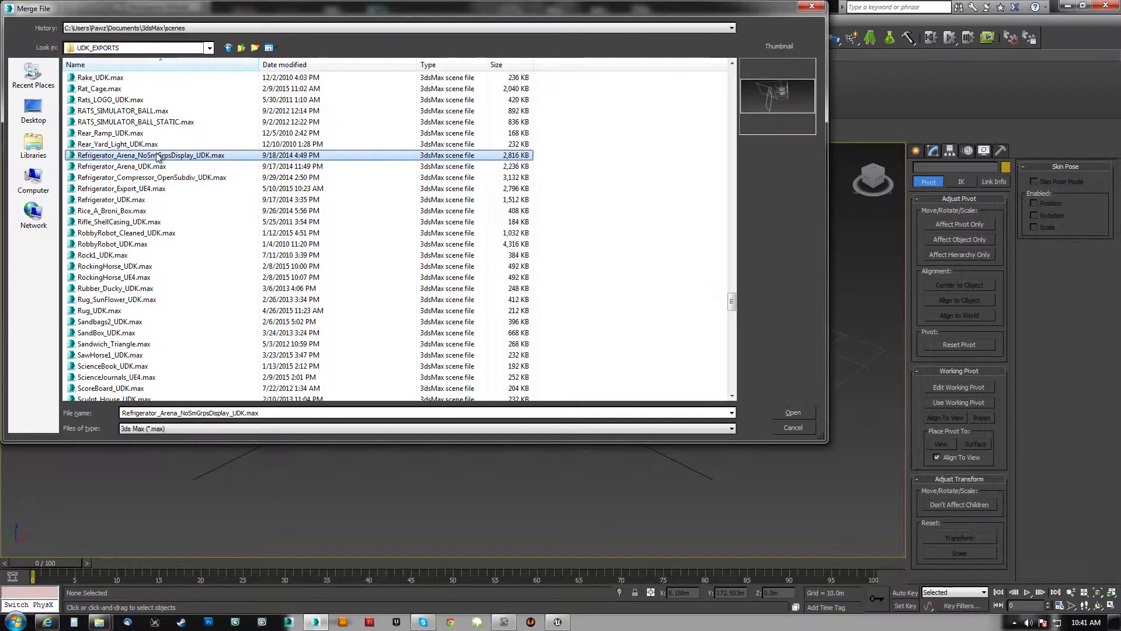
{"action": "left_click", "coordinate": [193, 157]}
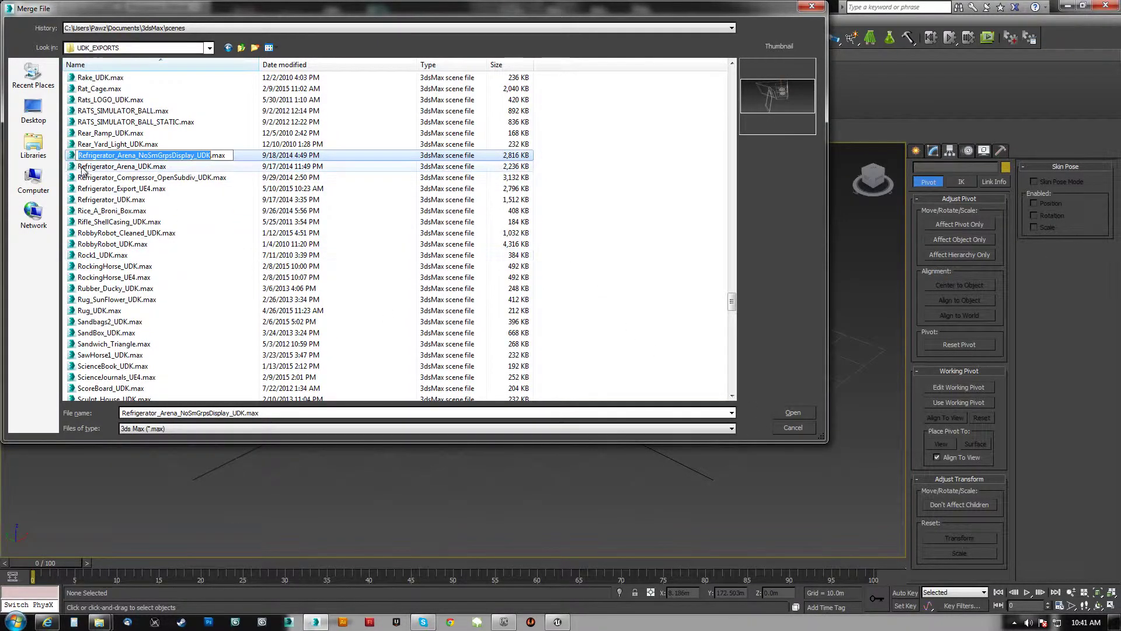
{"action": "key", "text": "Escape"}
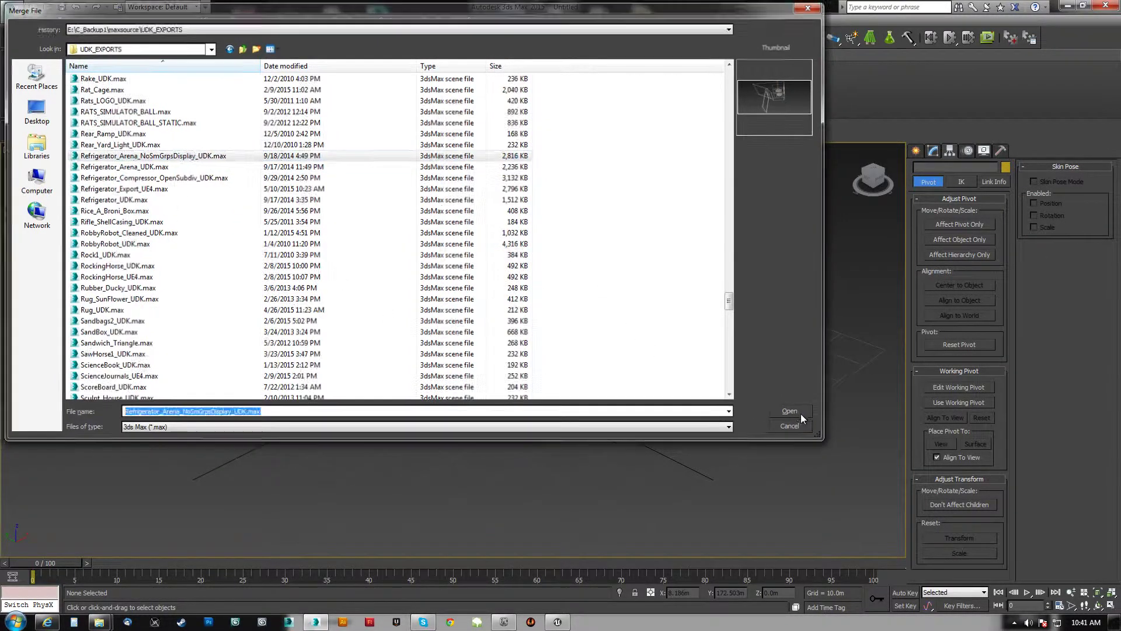
{"action": "left_click", "coordinate": [789, 410]}
- Select all objects in the merge list and merge them in
{"action": "mouse_move", "coordinate": [575, 245]}
{"action": "left_mouse_down"}
{"action": "mouse_move", "coordinate": [581, 360]}
{"action": "mouse_move", "coordinate": [585, 210]}
{"action": "left_mouse_up"}
{"action": "left_click", "coordinate": [472, 230]}
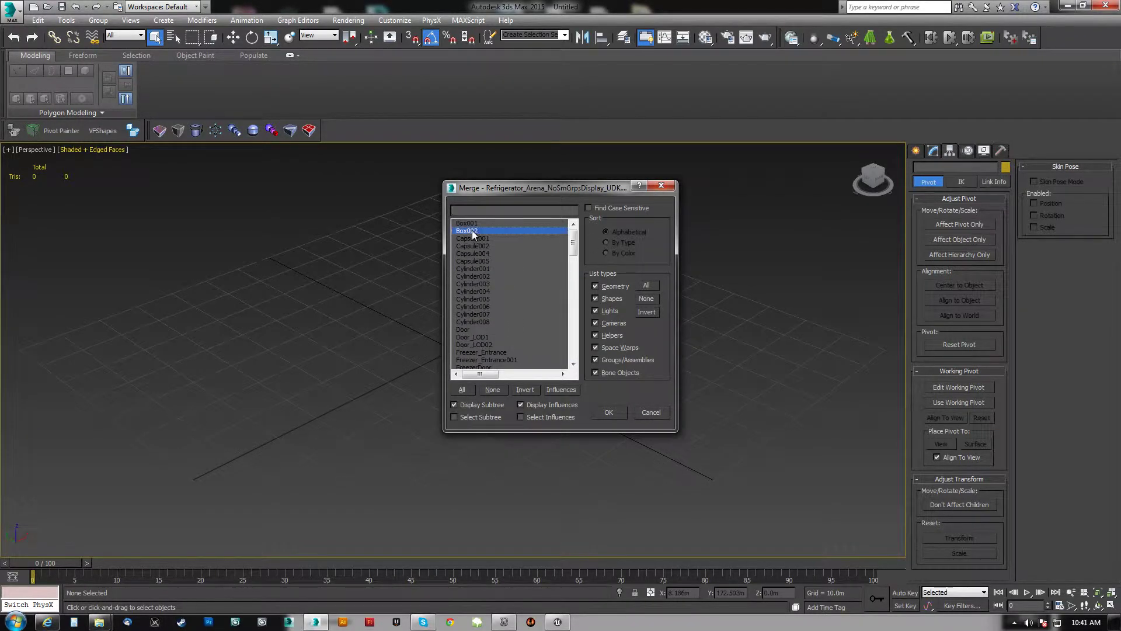
{"action": "left_click", "coordinate": [463, 389]}
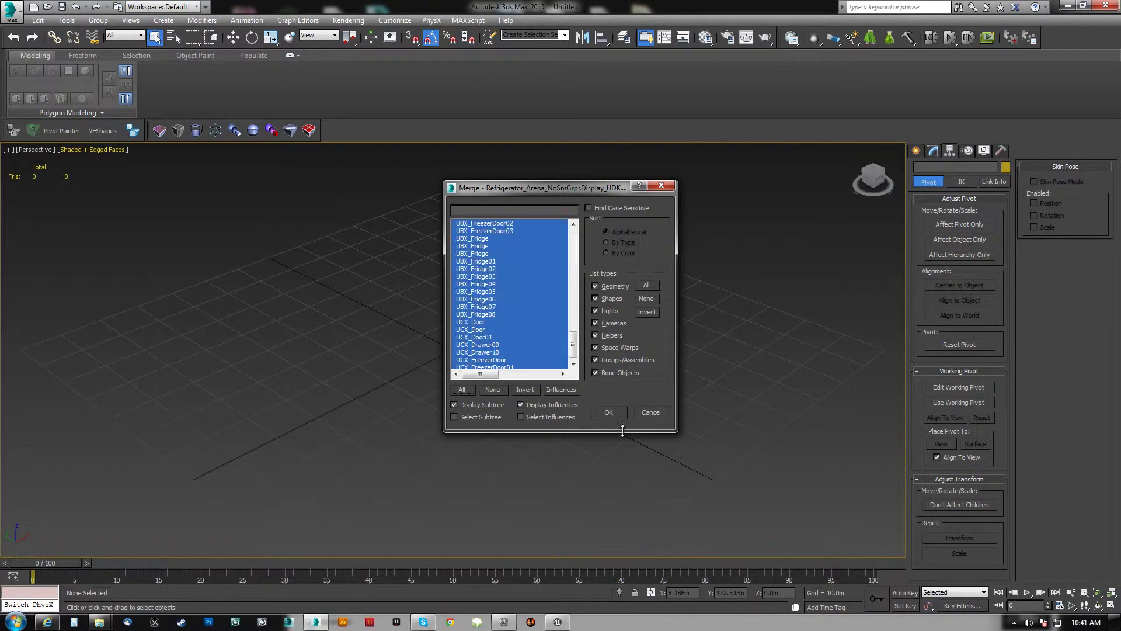
{"action": "left_click", "coordinate": [611, 412]}
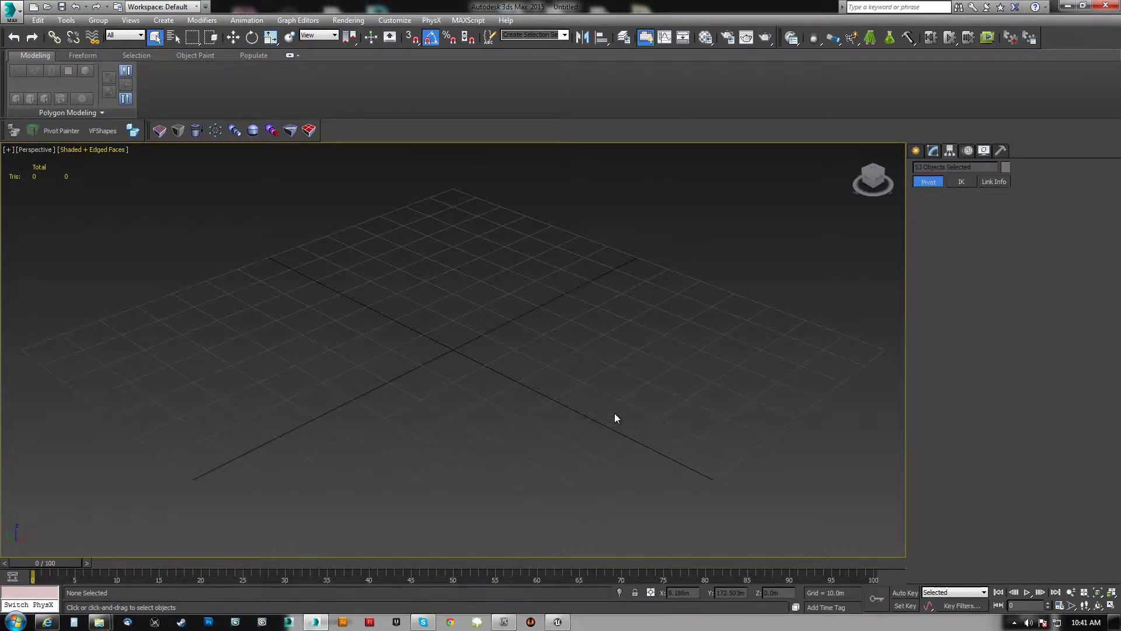
{"action": "scroll", "coordinate": [540, 363], "scroll_direction": "down", "scroll_amount": 2}
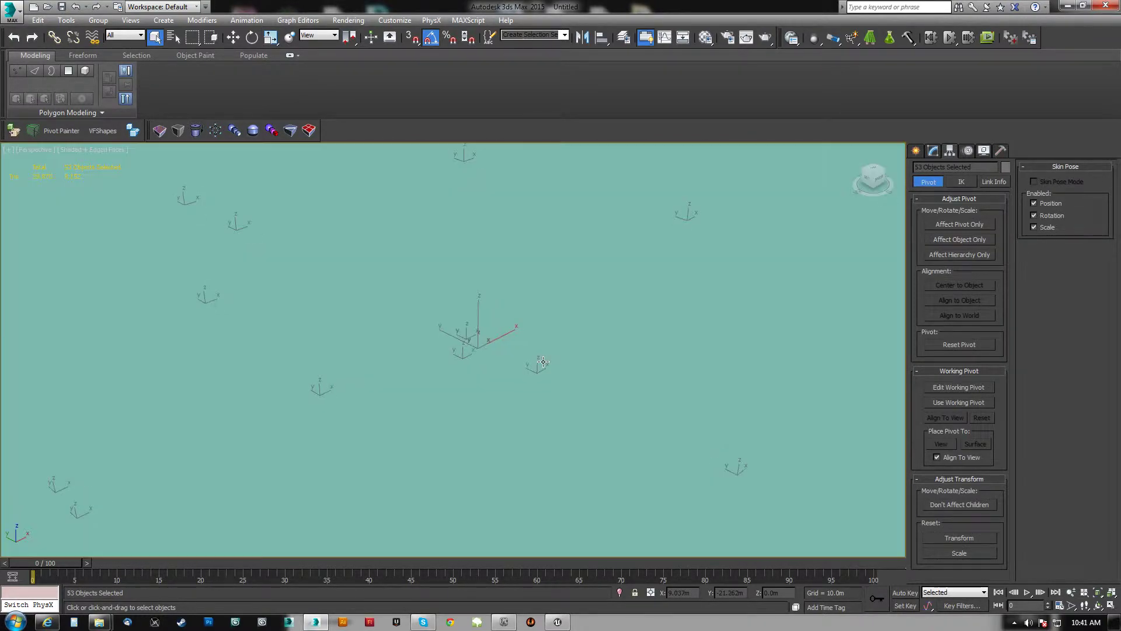
{"action": "scroll", "coordinate": [541, 362], "scroll_direction": "down", "scroll_amount": 2}
{"action": "scroll", "coordinate": [541, 363], "scroll_direction": "down", "scroll_amount": 3}
{"action": "scroll", "coordinate": [541, 363], "scroll_direction": "down", "scroll_amount": 2}
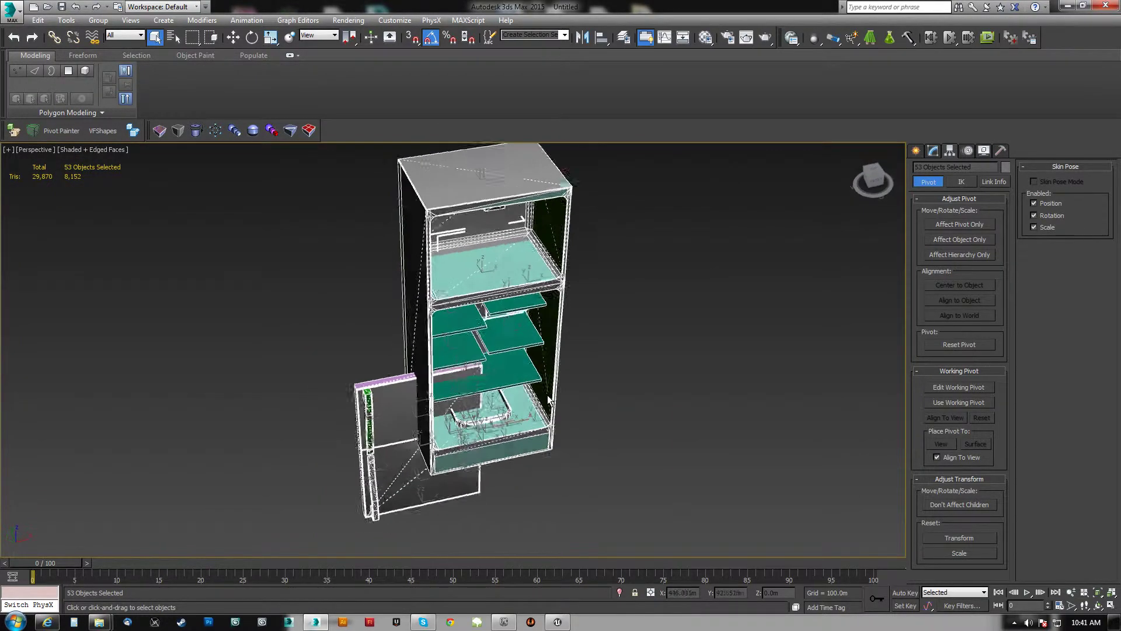
- Orbit around the merged refrigerator and select Fridge_LOD2
{"action": "mouse_move", "coordinate": [549, 401]}
{"action": "middle_mouse_down", "text": "alt"}
{"action": "mouse_move", "coordinate": [527, 321]}
{"action": "mouse_move", "coordinate": [498, 370]}
{"action": "mouse_move", "coordinate": [464, 372]}
{"action": "mouse_move", "coordinate": [526, 351]}
{"action": "mouse_move", "coordinate": [562, 312]}
{"action": "mouse_move", "coordinate": [577, 346]}
{"action": "mouse_move", "coordinate": [569, 369]}
{"action": "mouse_move", "coordinate": [569, 356]}
{"action": "mouse_move", "coordinate": [464, 335]}
{"action": "mouse_move", "coordinate": [483, 303]}
{"action": "mouse_move", "coordinate": [529, 280]}
{"action": "mouse_move", "coordinate": [526, 324]}
{"action": "mouse_move", "coordinate": [492, 342]}
{"action": "mouse_move", "coordinate": [494, 327]}
{"action": "mouse_move", "coordinate": [478, 329]}
{"action": "mouse_move", "coordinate": [475, 295]}
{"action": "mouse_move", "coordinate": [380, 376]}
{"action": "mouse_move", "coordinate": [463, 288]}
{"action": "mouse_move", "coordinate": [533, 306]}
{"action": "mouse_move", "coordinate": [550, 292]}
{"action": "mouse_move", "coordinate": [474, 385]}
{"action": "mouse_move", "coordinate": [407, 369]}
{"action": "middle_mouse_up", "text": "alt"}
{"action": "left_click", "coordinate": [568, 357]}
{"action": "scroll", "coordinate": [477, 329], "scroll_direction": "up", "scroll_amount": 3}
{"action": "left_click", "coordinate": [479, 315]}
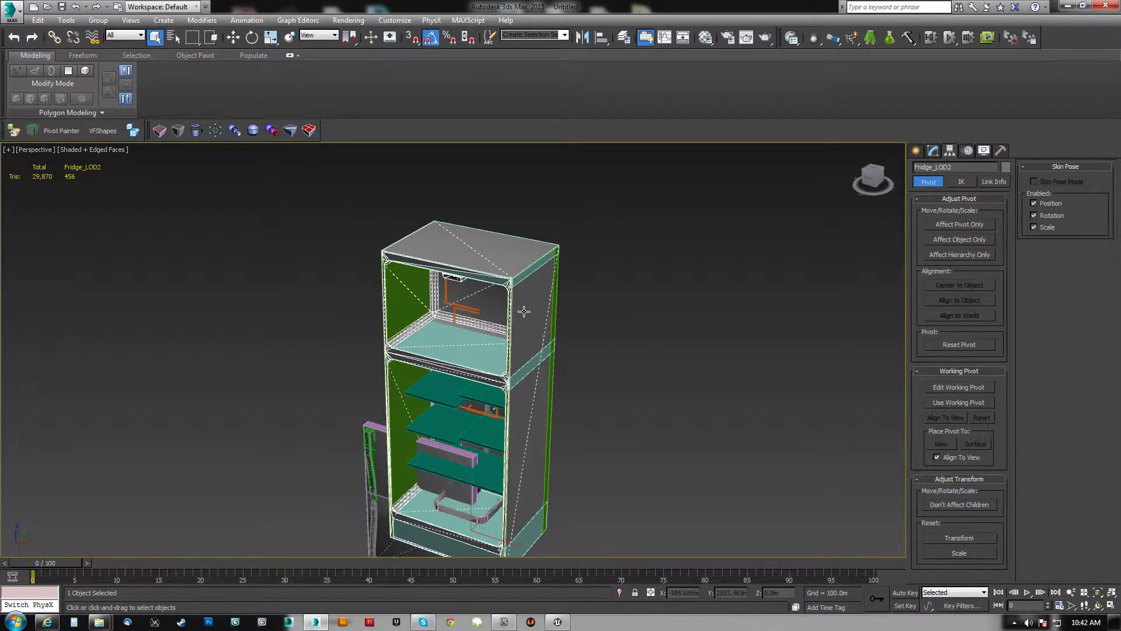
{"action": "middle_click_drag", "start_coordinate": [524, 311], "coordinate": [567, 300], "text": "alt"}
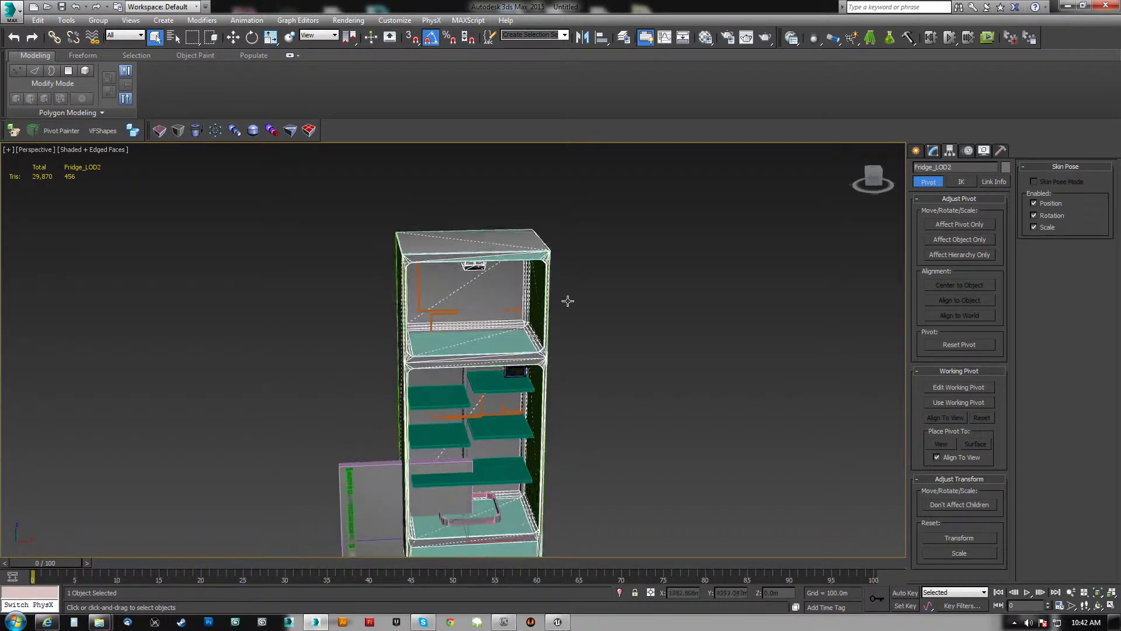
- Hide the UBX_Fridge object using Hide Selection
{"action": "left_click", "coordinate": [514, 292]}
{"action": "mouse_move", "coordinate": [513, 292]}
{"action": "middle_mouse_down", "text": "alt"}
{"action": "mouse_move", "coordinate": [530, 444]}
{"action": "mouse_move", "coordinate": [594, 577]}
{"action": "middle_mouse_up", "text": "alt"}
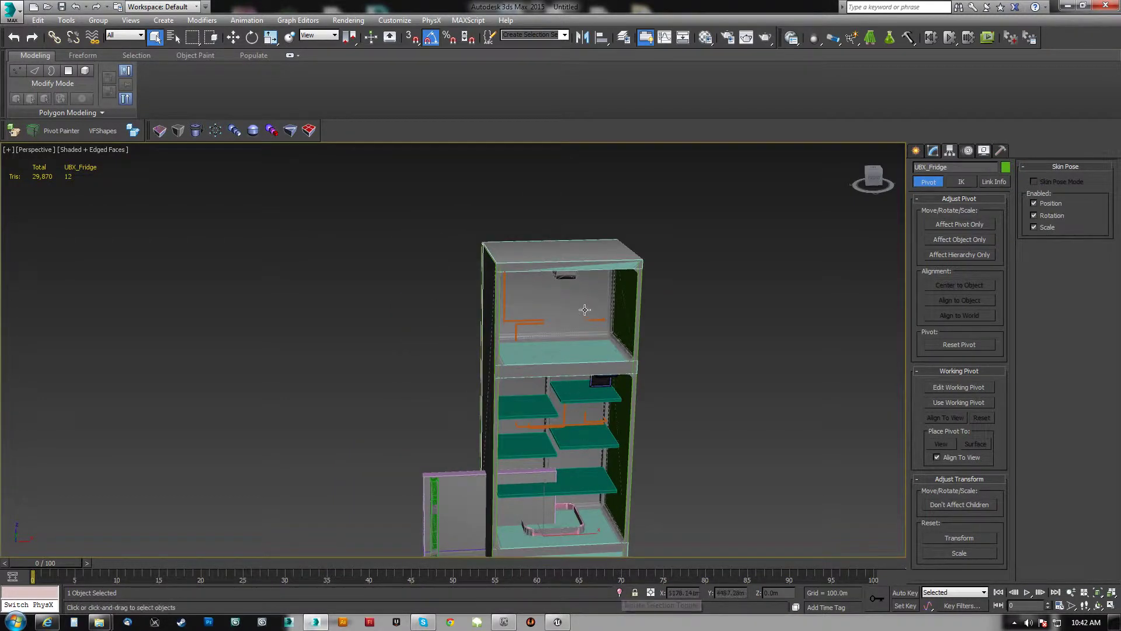
{"action": "right_click", "coordinate": [765, 348]}
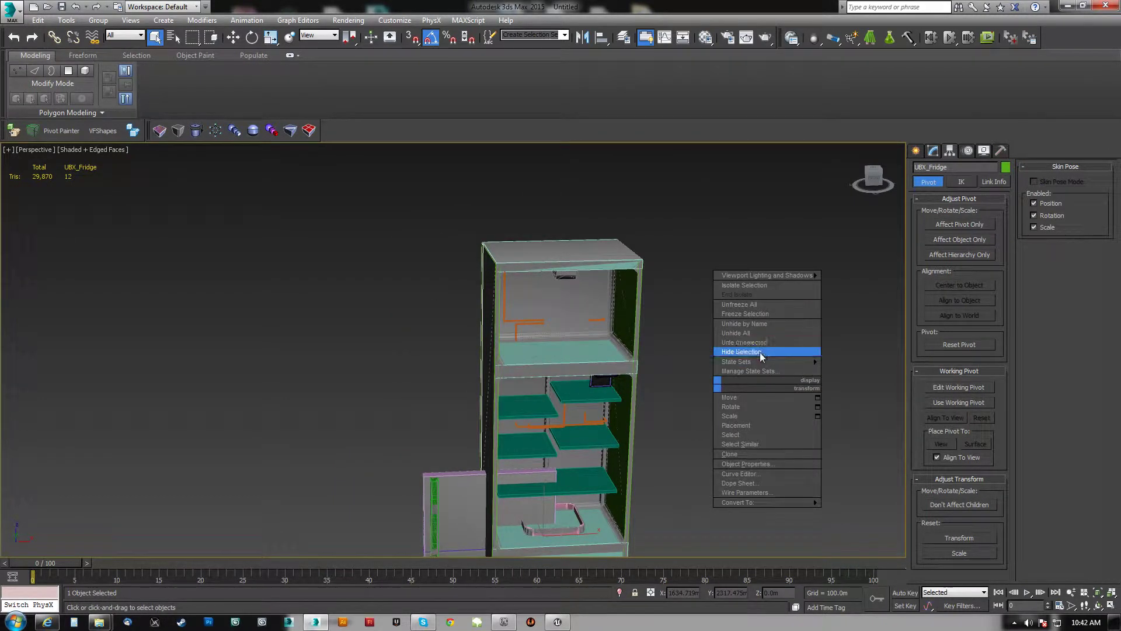
{"action": "left_click", "coordinate": [759, 353]}
{"action": "left_click", "coordinate": [583, 302]}
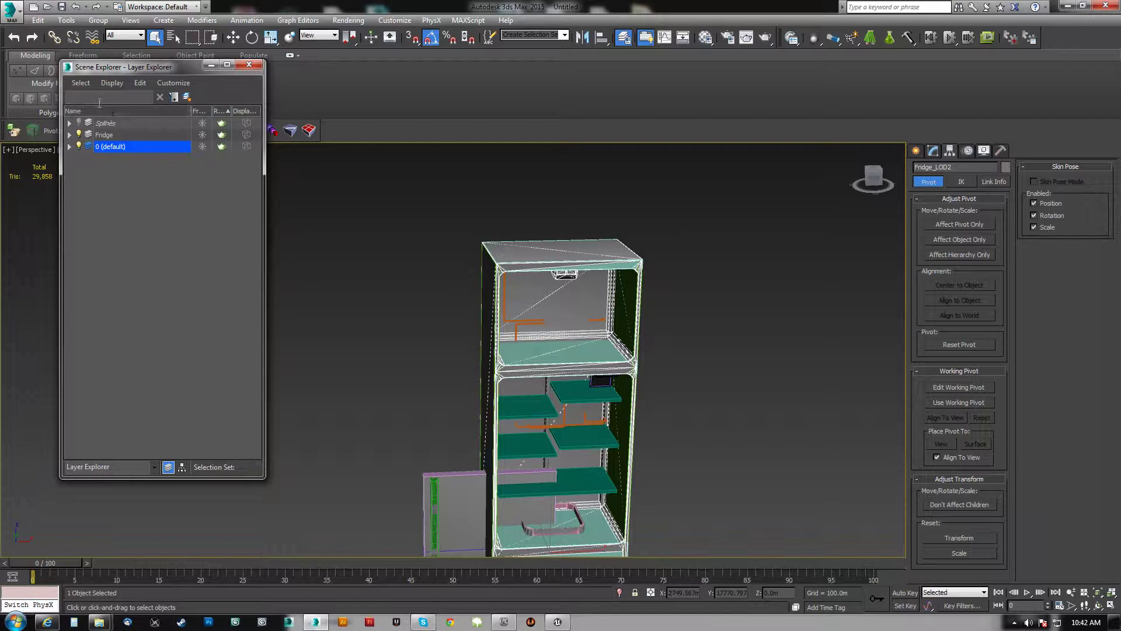
- Select the fridge object in the Fridge layer and isolate it with Alt+Q
{"action": "key", "text": "ctrl+a"}
{"action": "type", "text": "idge"}
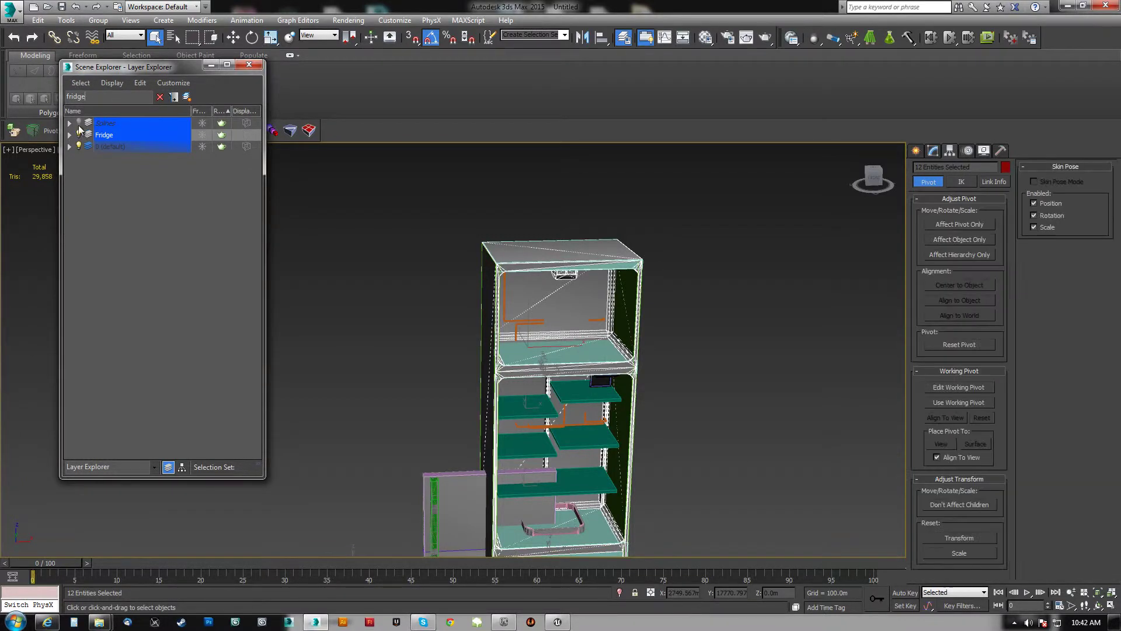
{"action": "left_click", "coordinate": [74, 147]}
{"action": "left_click", "coordinate": [69, 135]}
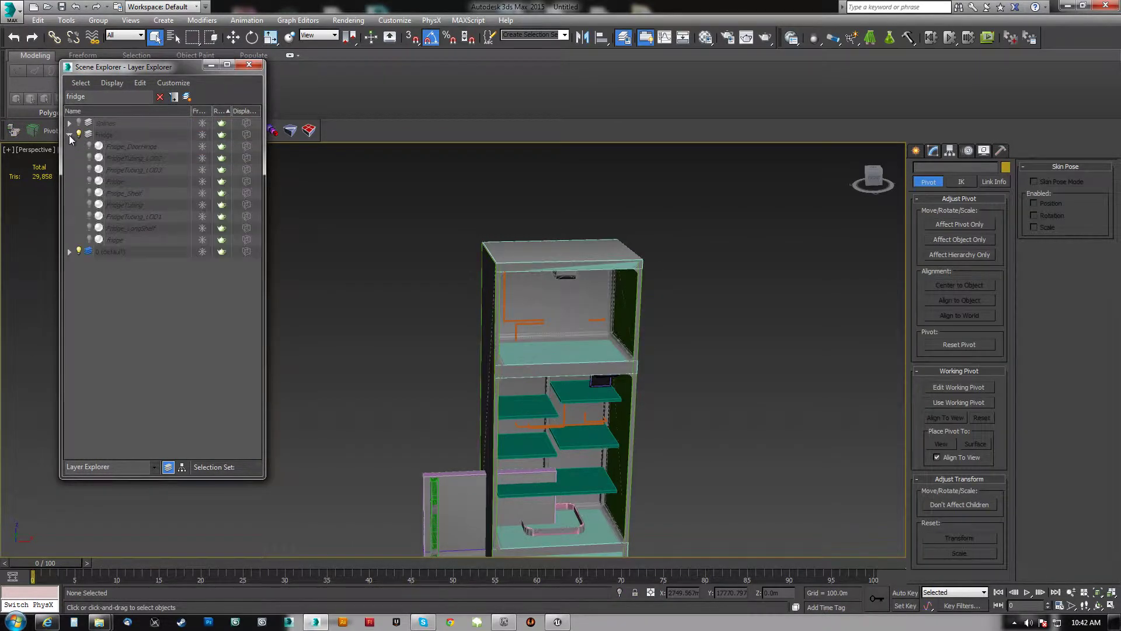
{"action": "left_click", "coordinate": [121, 239]}
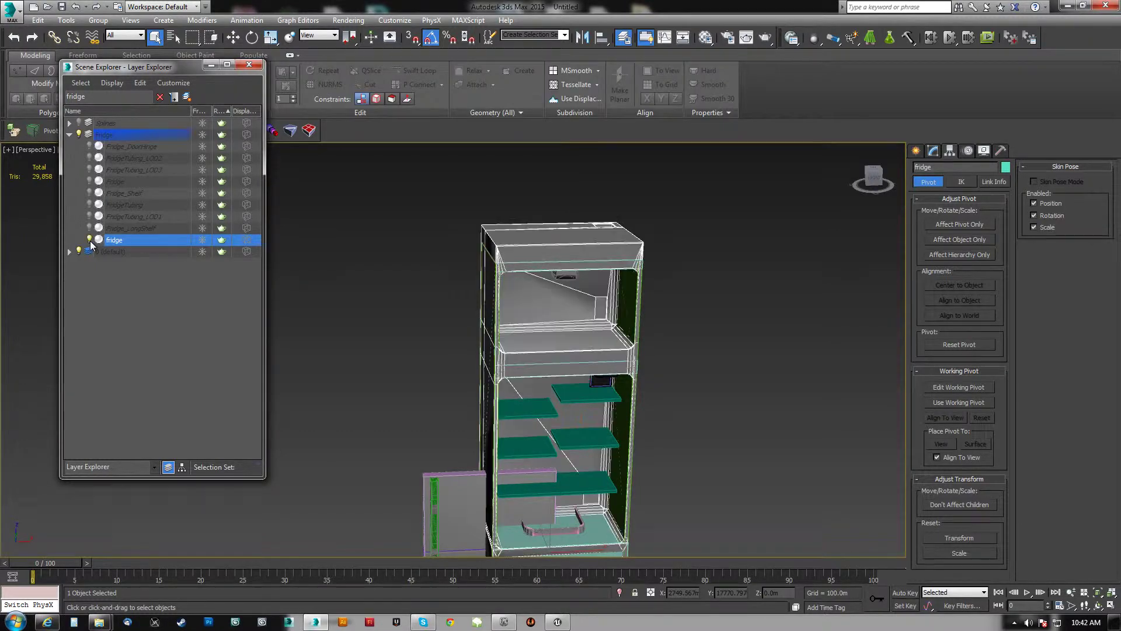
{"action": "key", "text": "alt+q"}
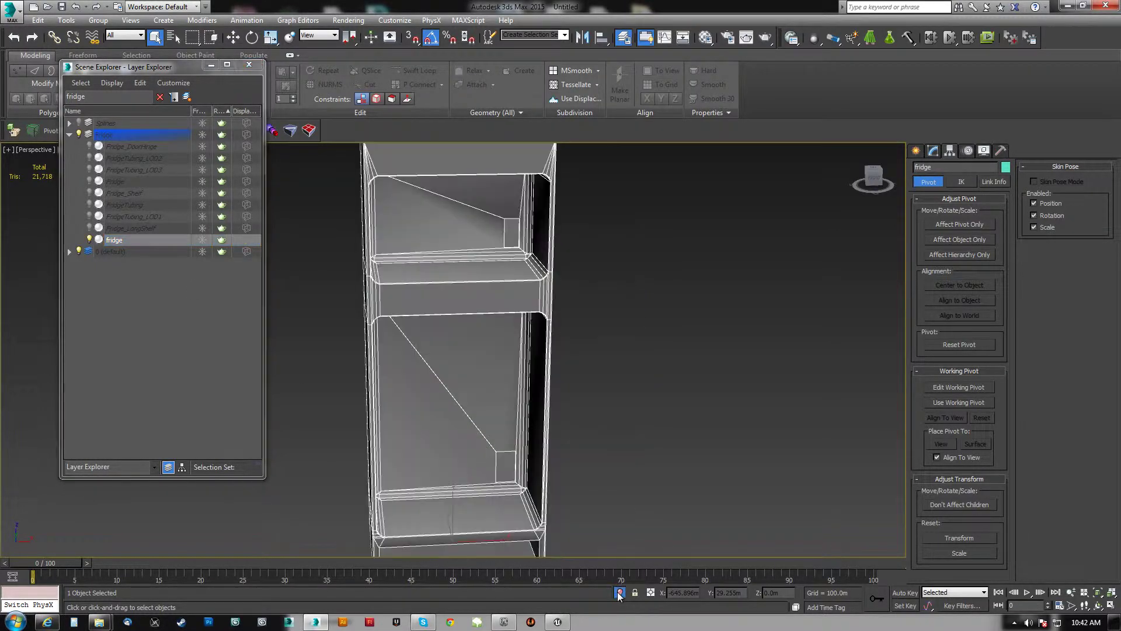
{"action": "left_click", "coordinate": [249, 65]}
{"action": "mouse_move", "coordinate": [526, 219]}
{"action": "middle_mouse_down", "text": "alt"}
{"action": "mouse_move", "coordinate": [593, 216]}
{"action": "mouse_move", "coordinate": [522, 201]}
{"action": "mouse_move", "coordinate": [490, 233]}
{"action": "middle_mouse_up", "text": "alt"}
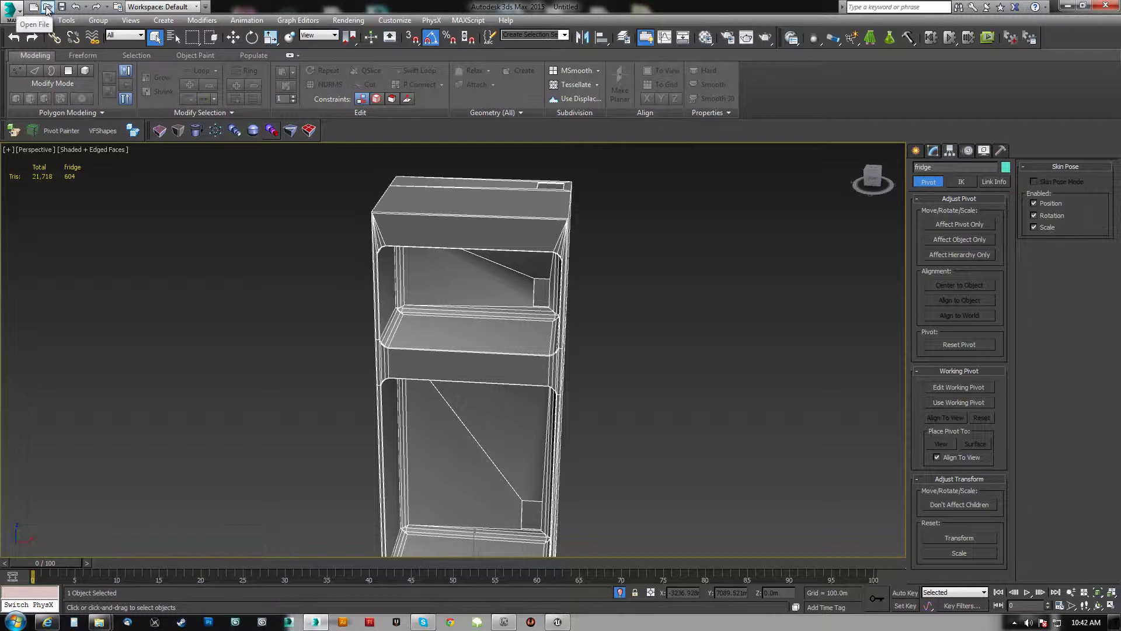
- Export the selected fridge as Fridge_NEW.FBX with the default FBX settings
{"action": "left_click", "coordinate": [13, 130]}
{"action": "left_click", "coordinate": [100, 82]}
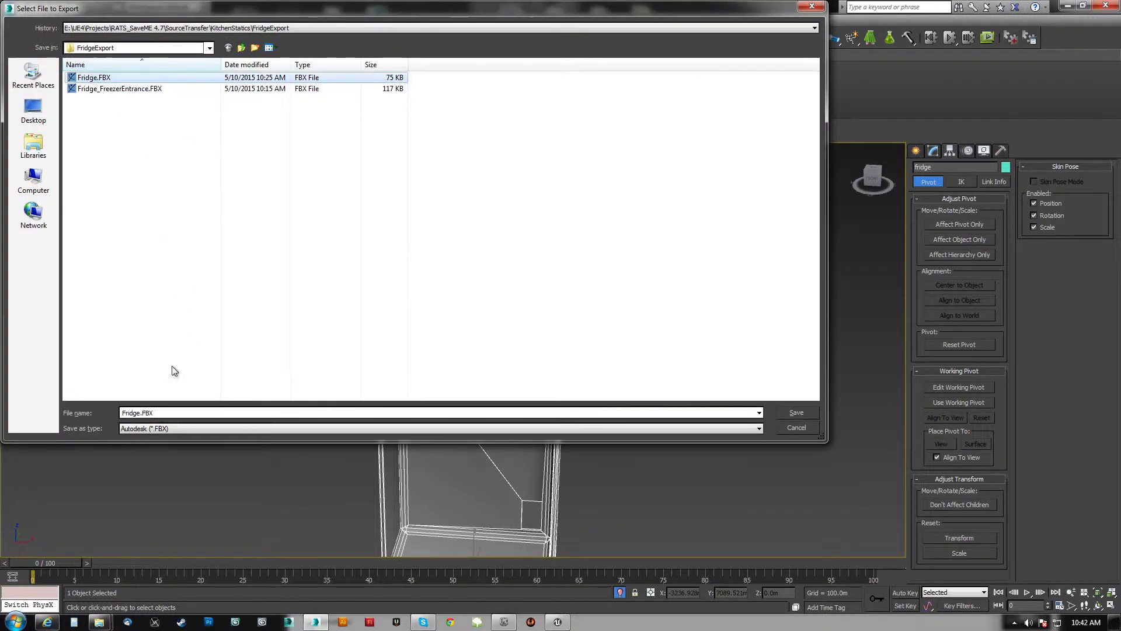
{"action": "double_click", "coordinate": [139, 413]}
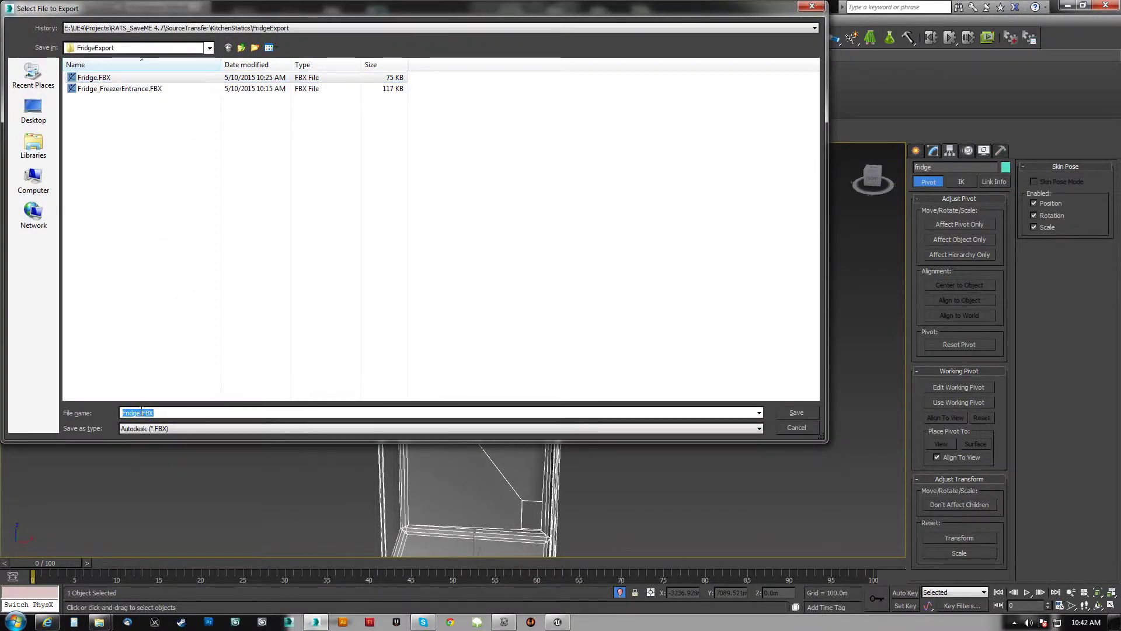
{"action": "left_click", "coordinate": [140, 412]}
{"action": "type", "text": "_HEW"}
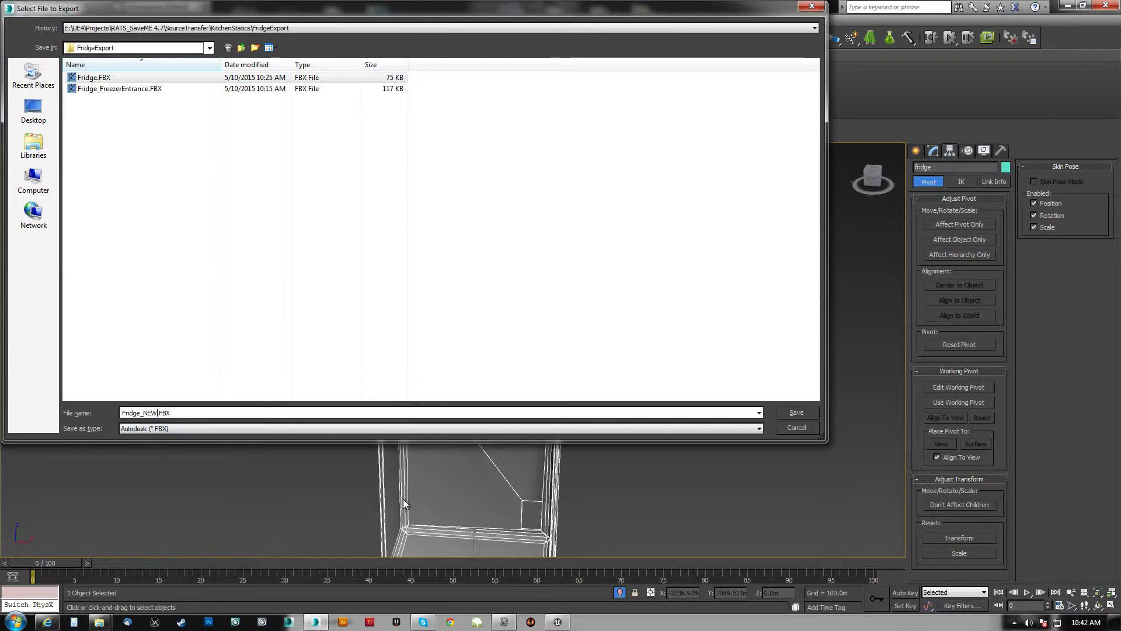
{"action": "left_click", "coordinate": [786, 412]}
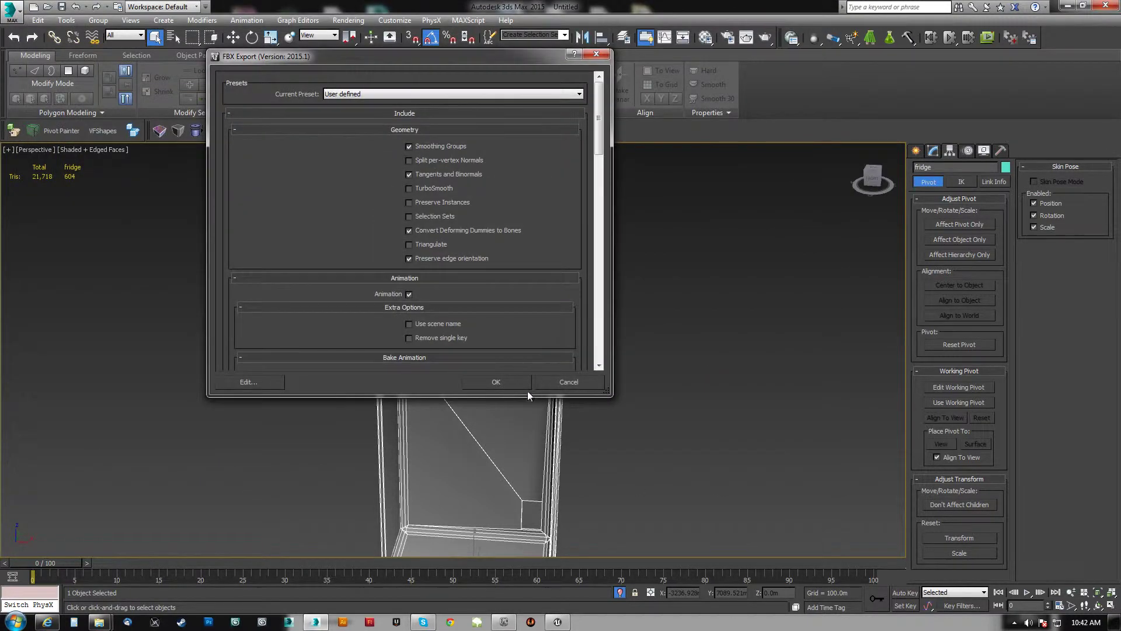
{"action": "left_click", "coordinate": [524, 385]}
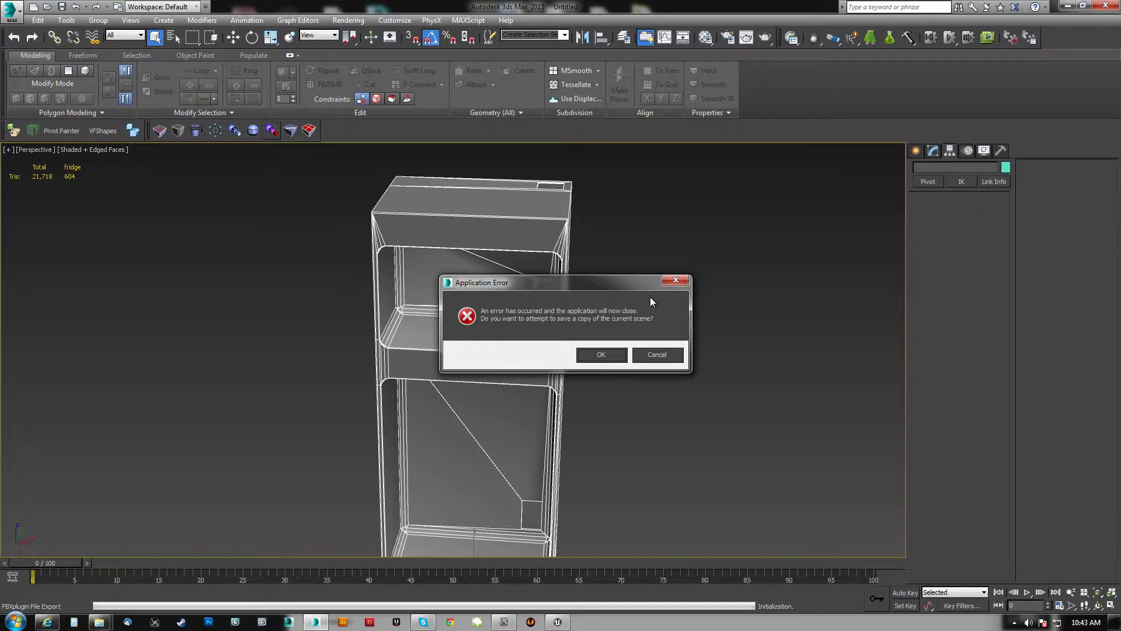
- Save a copy of the crashed scene as Untitled_recover.max
{"action": "left_click_drag", "start_coordinate": [566, 278], "coordinate": [681, 226]}
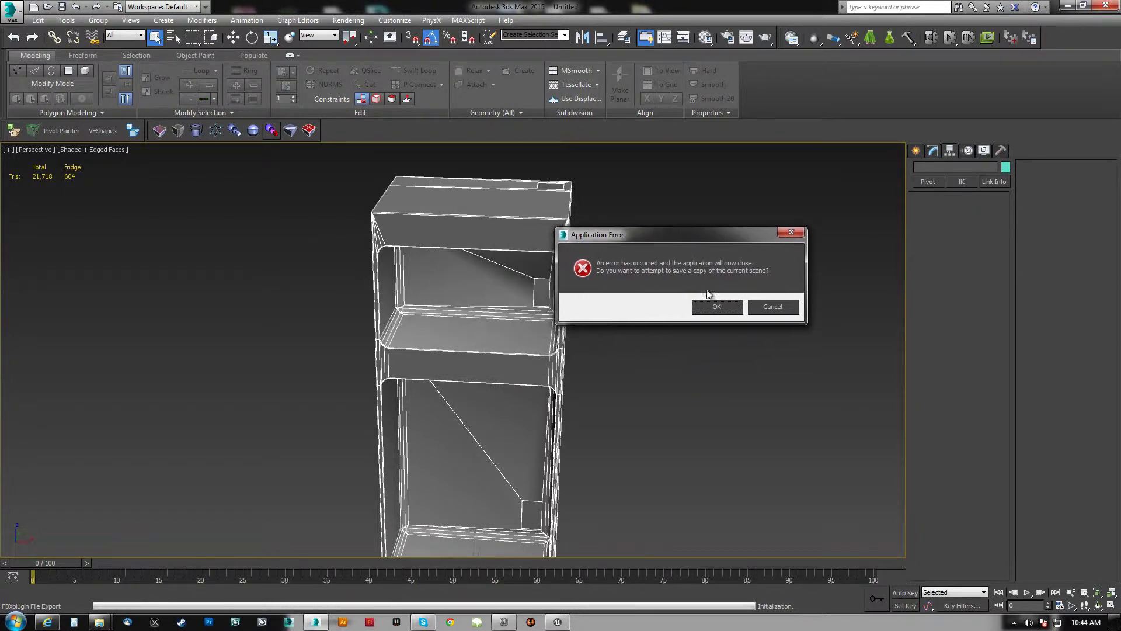
{"action": "left_click", "coordinate": [720, 308]}
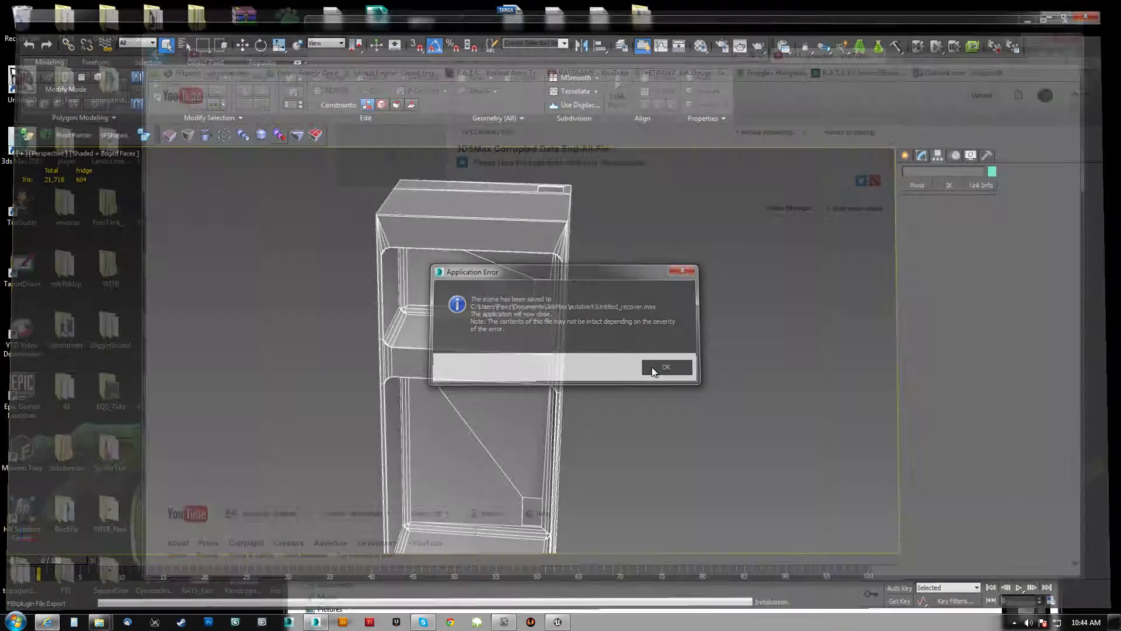
- Dismiss the crash messages, cancel the error report, and return to relaunched 3ds Max
{"action": "left_click", "coordinate": [657, 370]}
{"action": "left_click", "coordinate": [675, 141]}
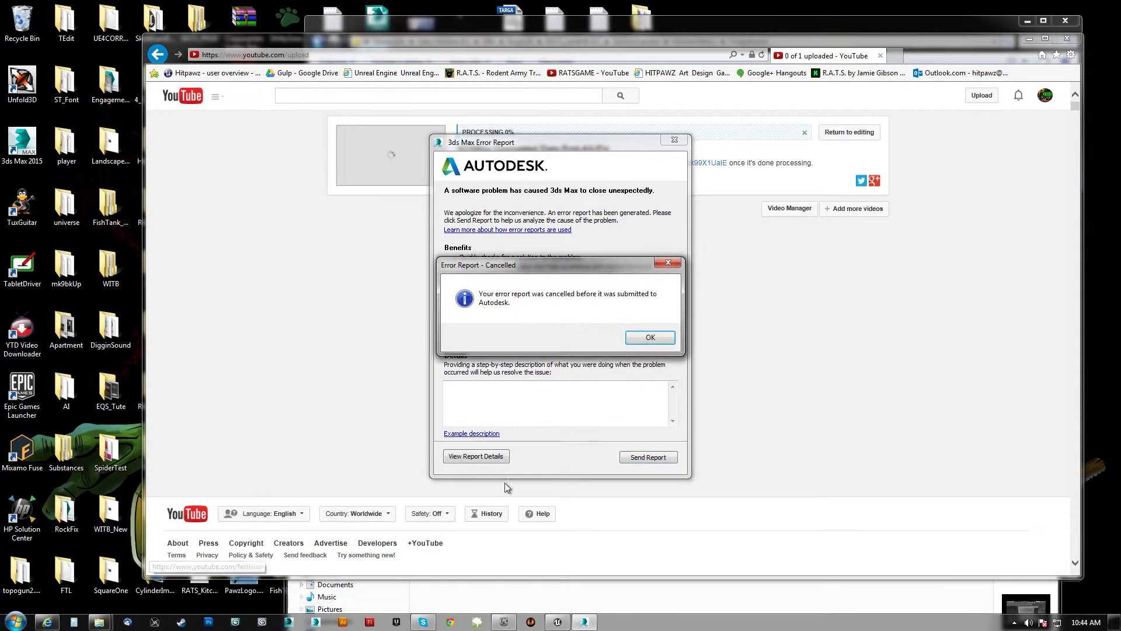
{"action": "left_click", "coordinate": [665, 265]}
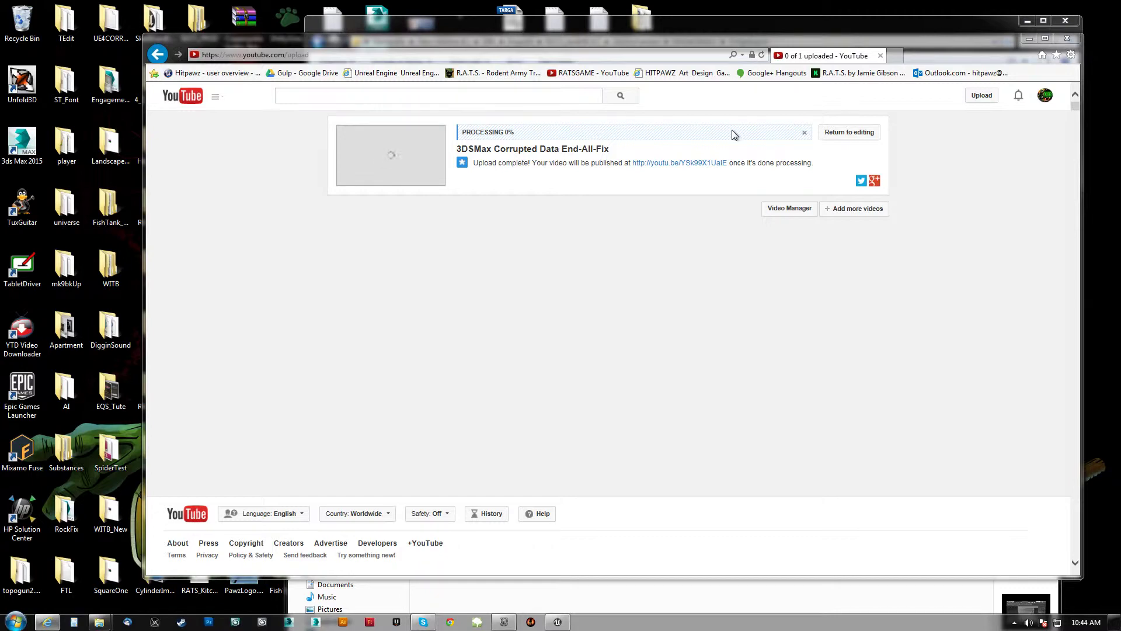
{"action": "key", "text": "alt+Tab"}
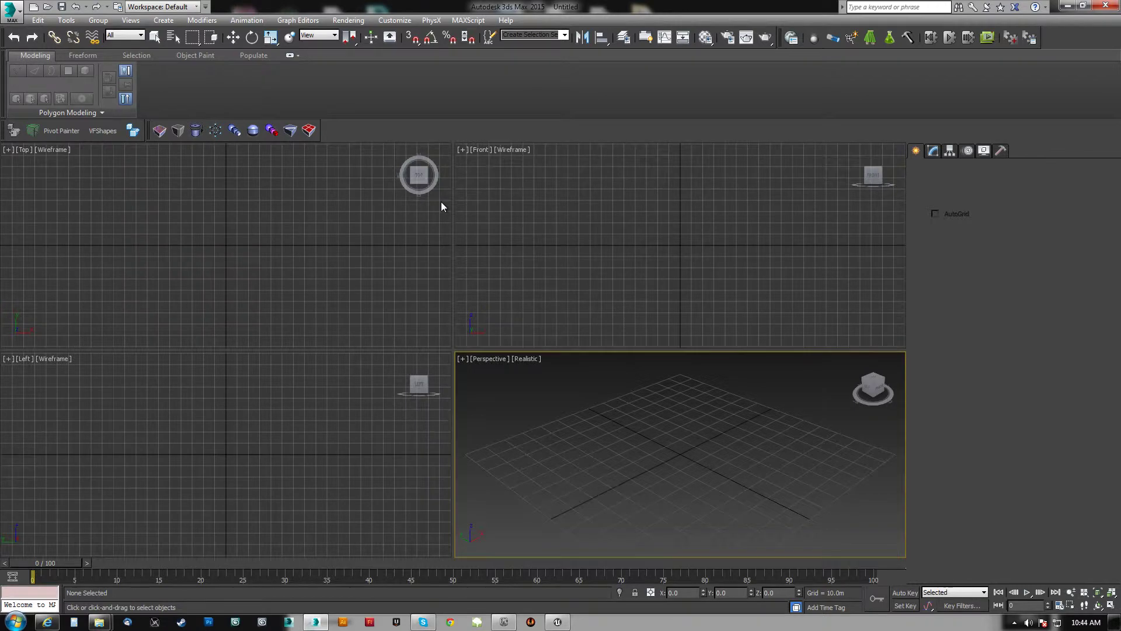
- Open Untitled_recover.max from Recent Documents, dismissing the missing-file and isolation warnings
{"action": "left_click", "coordinate": [11, 11]}
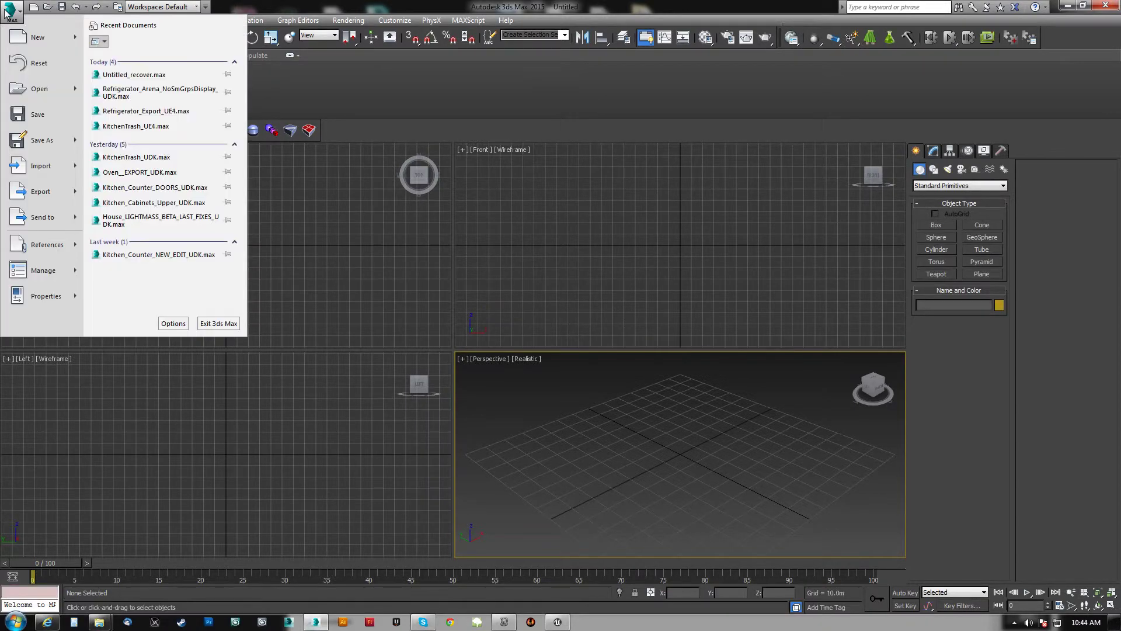
{"action": "left_click", "coordinate": [130, 75]}
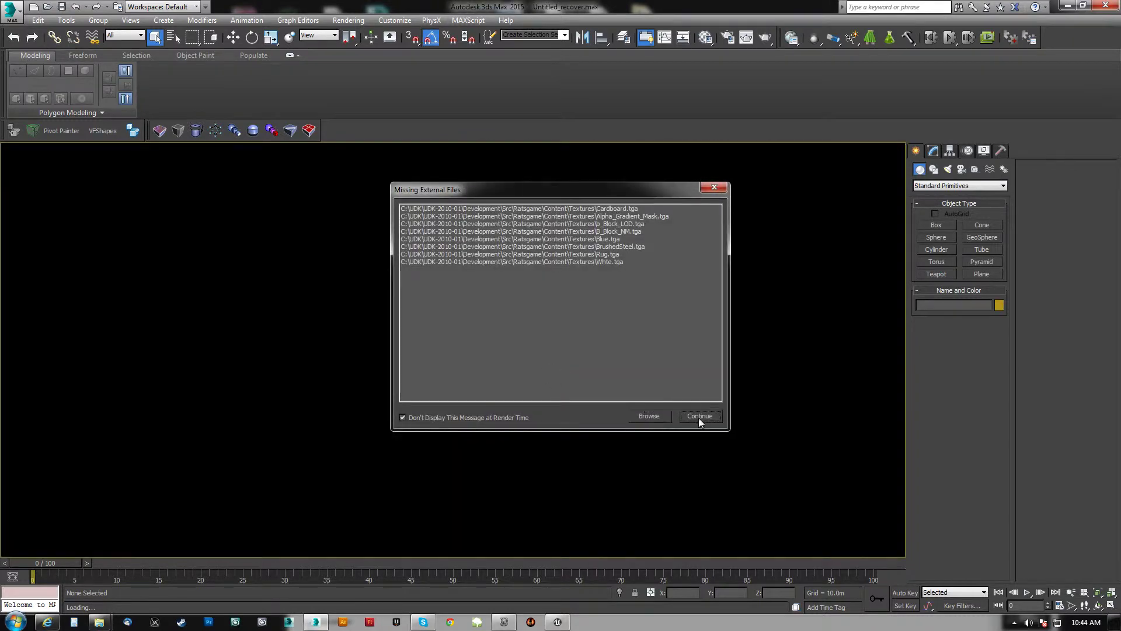
{"action": "left_click", "coordinate": [704, 416]}
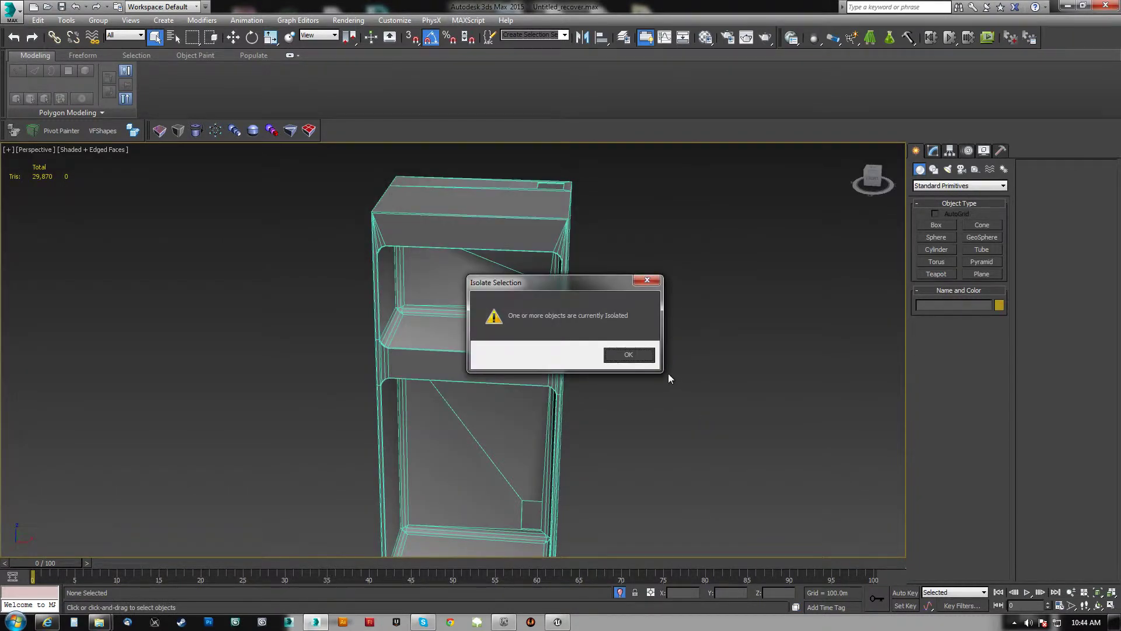
{"action": "left_click", "coordinate": [631, 357]}
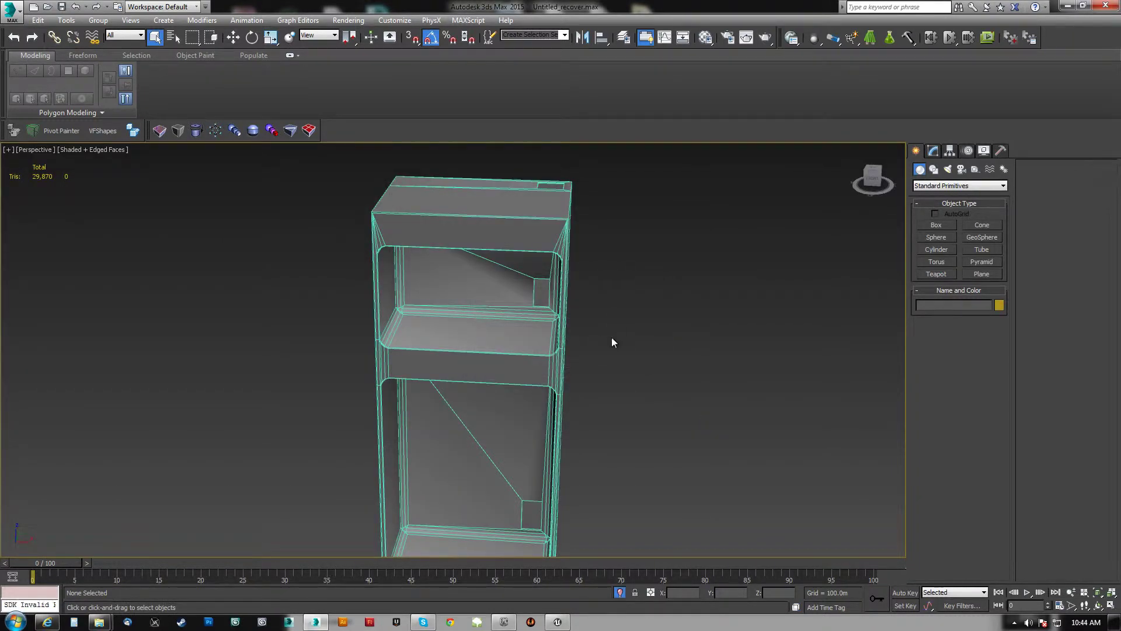
{"action": "middle_click_drag", "start_coordinate": [500, 375], "coordinate": [518, 338], "text": "alt"}
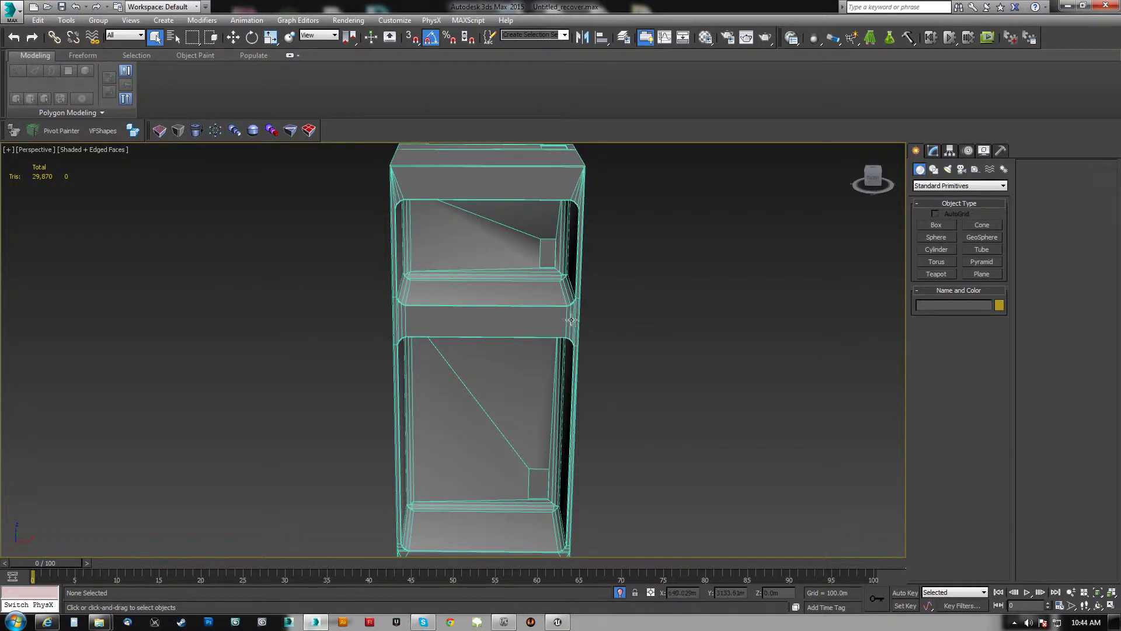
{"action": "left_click", "coordinate": [11, 12]}
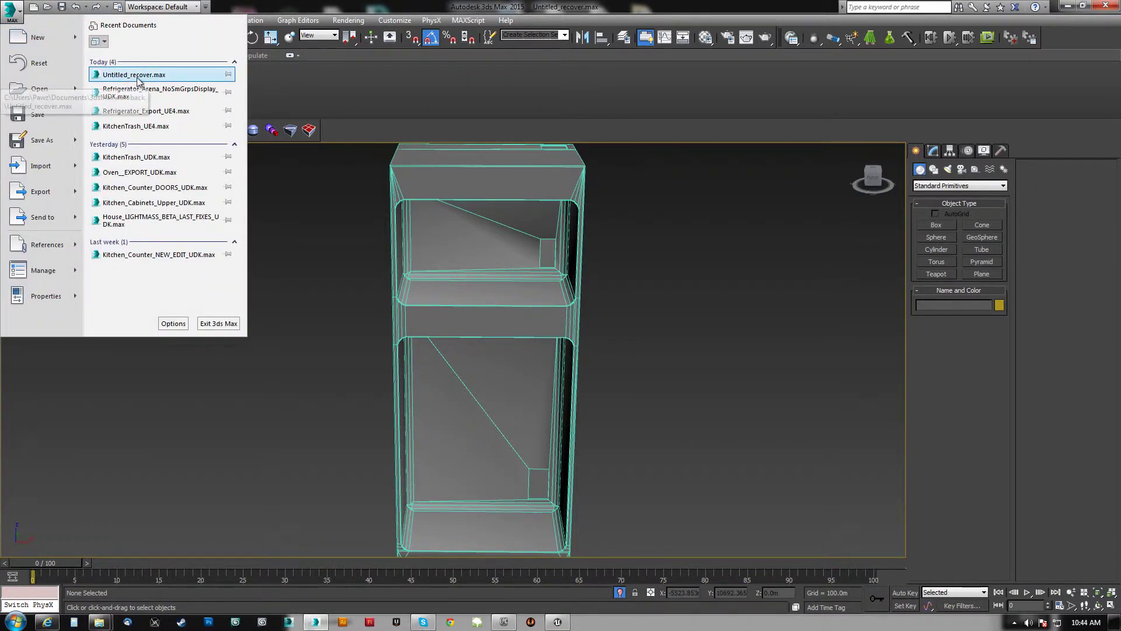
- Clear the scene with New All
{"action": "left_click", "coordinate": [733, 324]}
{"action": "left_click", "coordinate": [34, 6]}
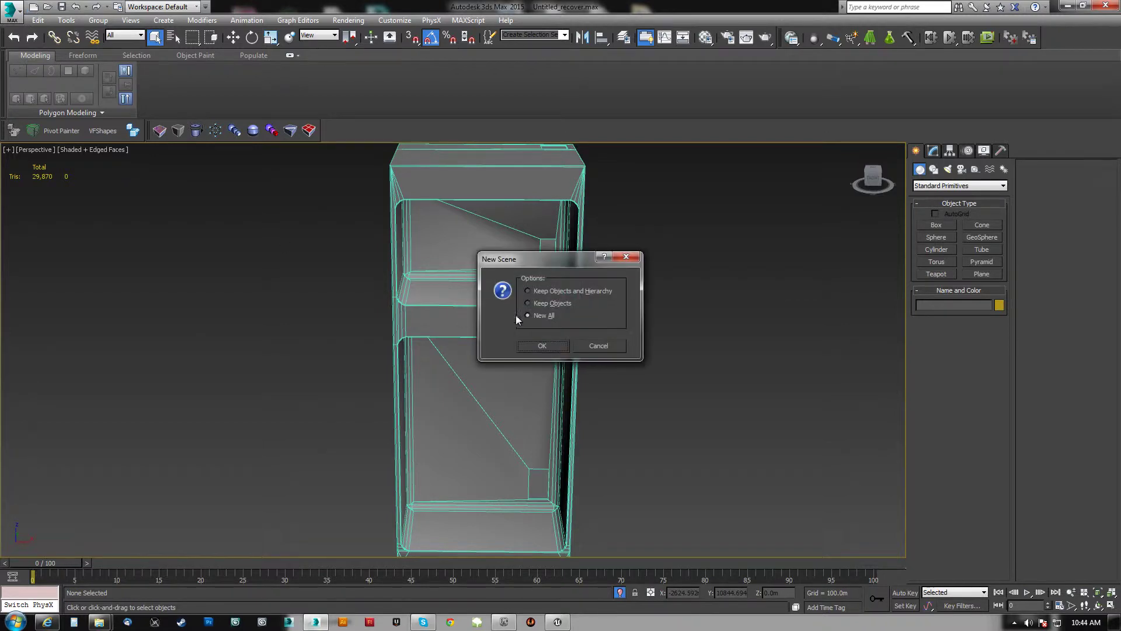
{"action": "left_click", "coordinate": [547, 344]}
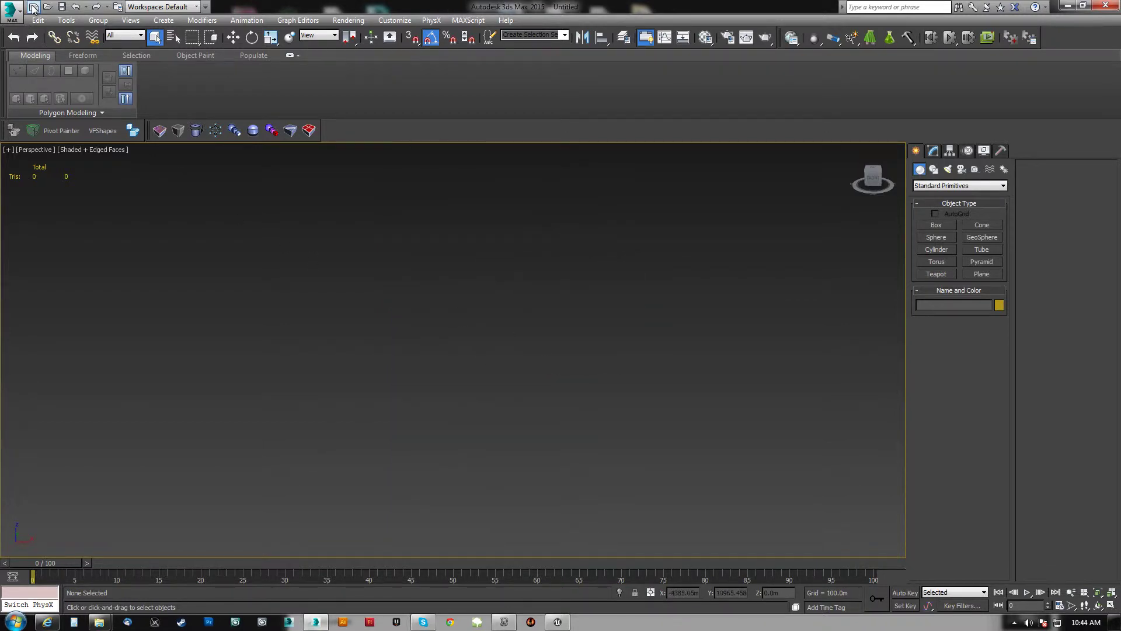
- Open the Merge file browser and bring it into view
{"action": "left_click", "coordinate": [17, 12]}
{"action": "mouse_move", "coordinate": [40, 166]}
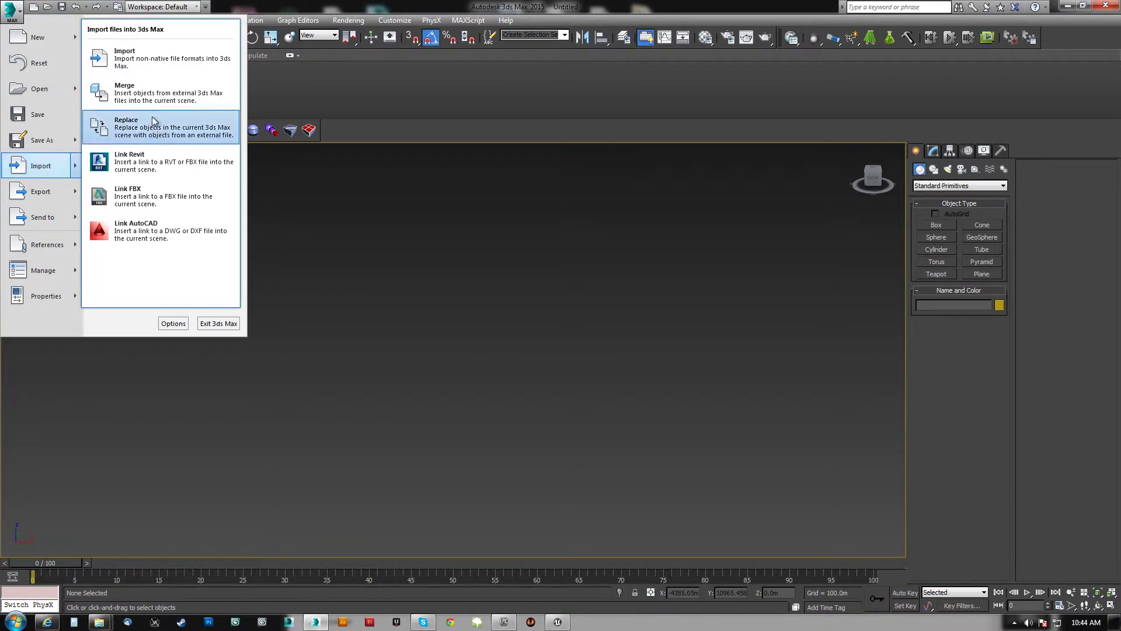
{"action": "left_click", "coordinate": [136, 93]}
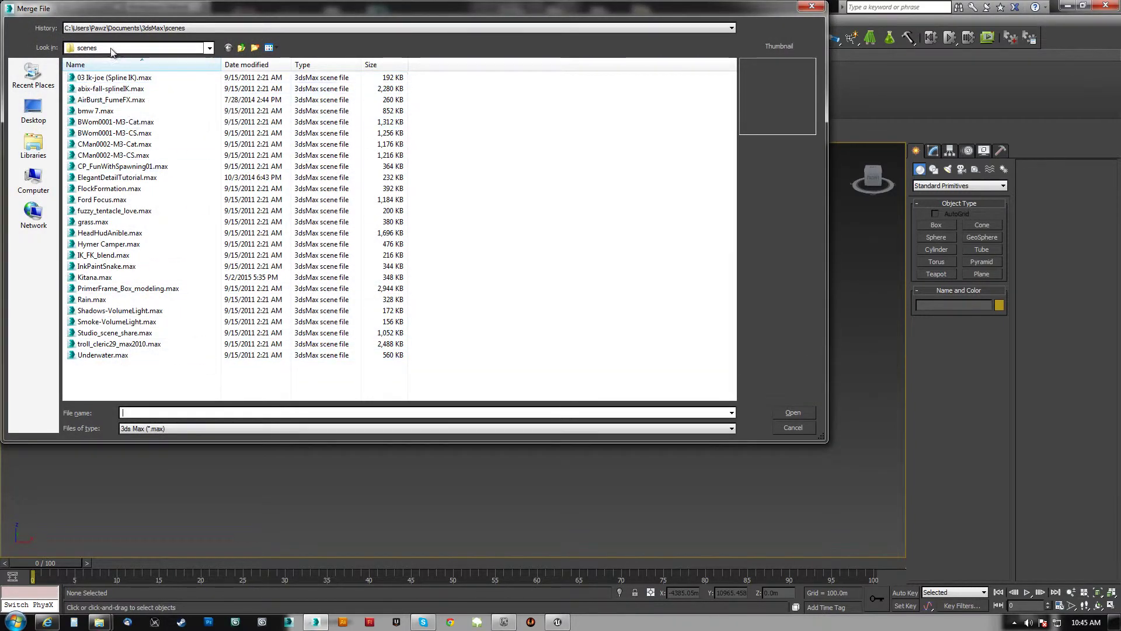
{"action": "left_click", "coordinate": [56, 84]}
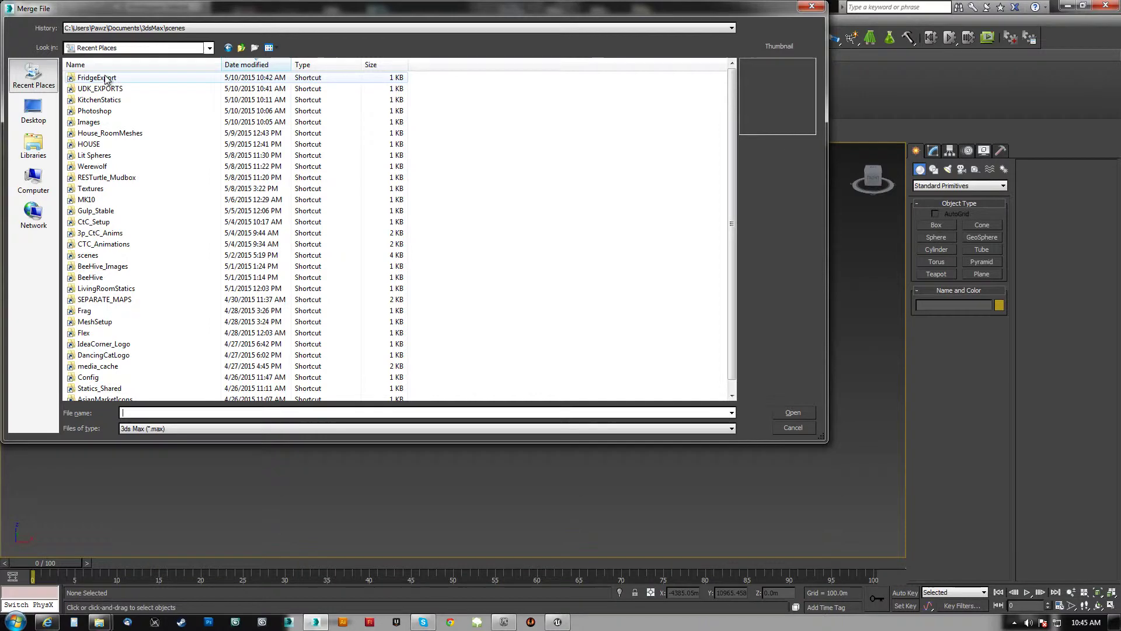
{"action": "left_click_drag", "start_coordinate": [270, 7], "coordinate": [298, 92]}
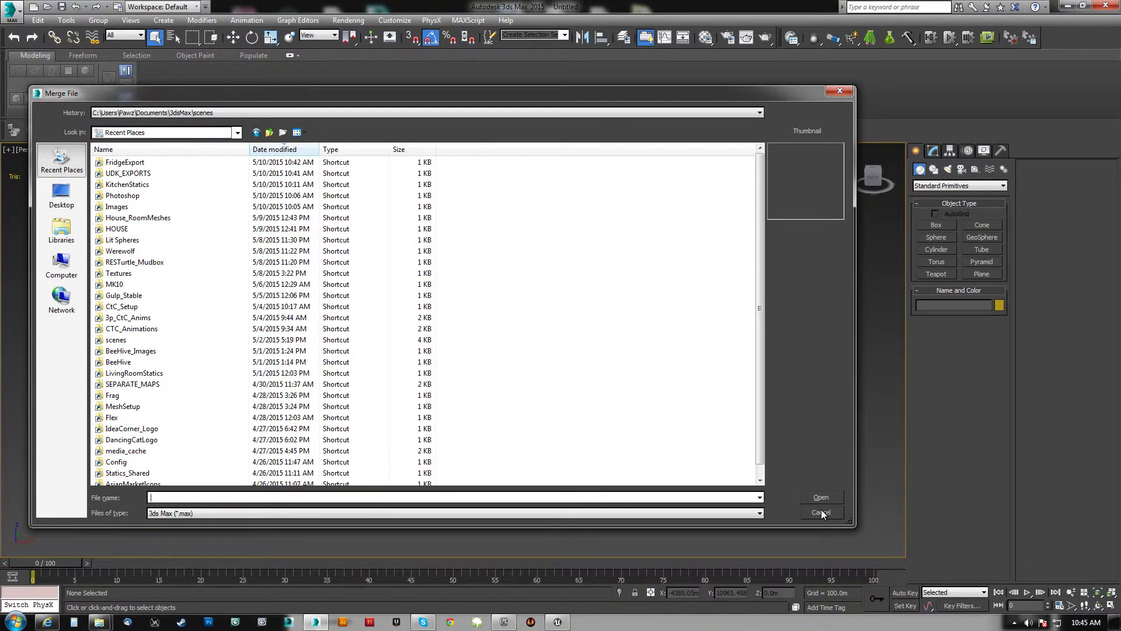
- Browse to C:\Users\...\Documents\3dsMax\autoback and pick Untitled_recover.max
{"action": "left_click", "coordinate": [61, 266]}
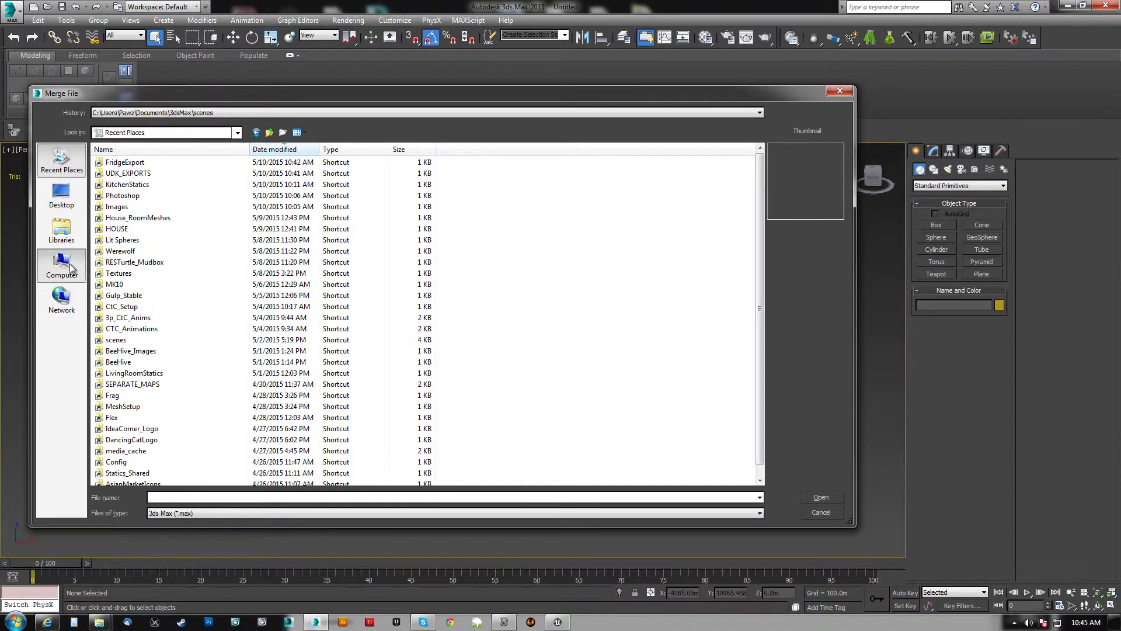
{"action": "double_click", "coordinate": [154, 181]}
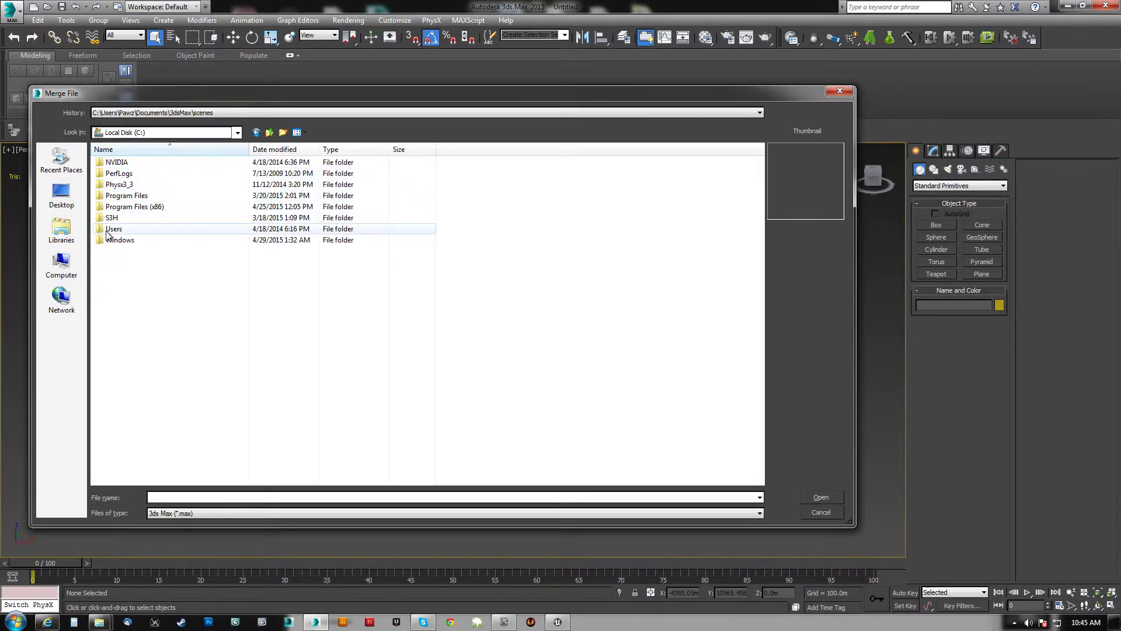
{"action": "double_click", "coordinate": [140, 226]}
{"action": "double_click", "coordinate": [114, 164]}
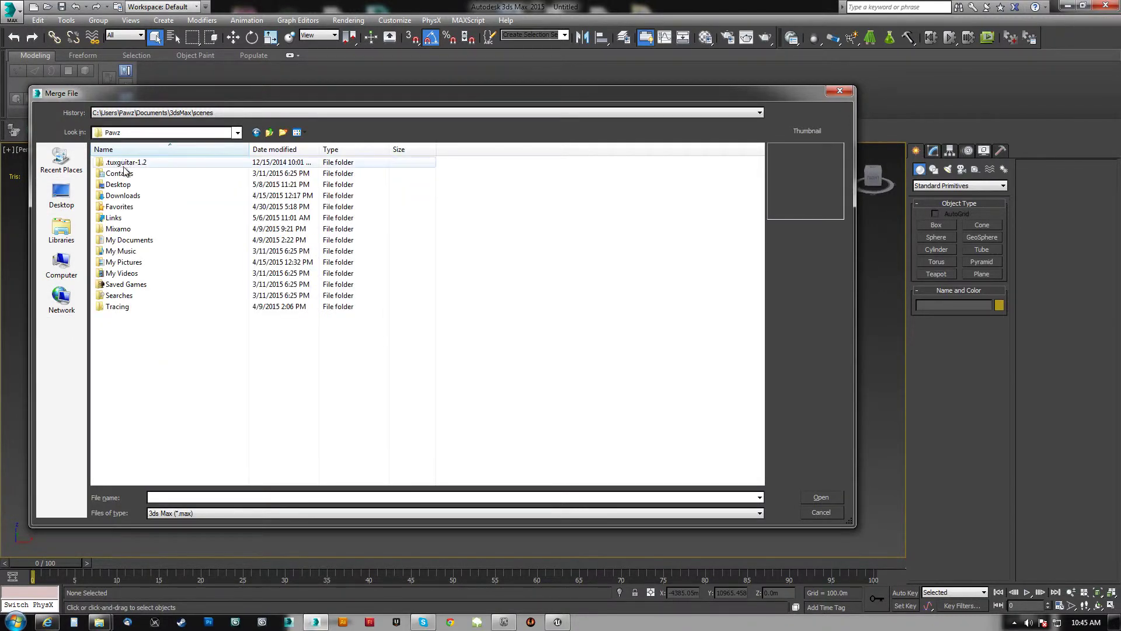
{"action": "double_click", "coordinate": [129, 241]}
{"action": "double_click", "coordinate": [130, 174]}
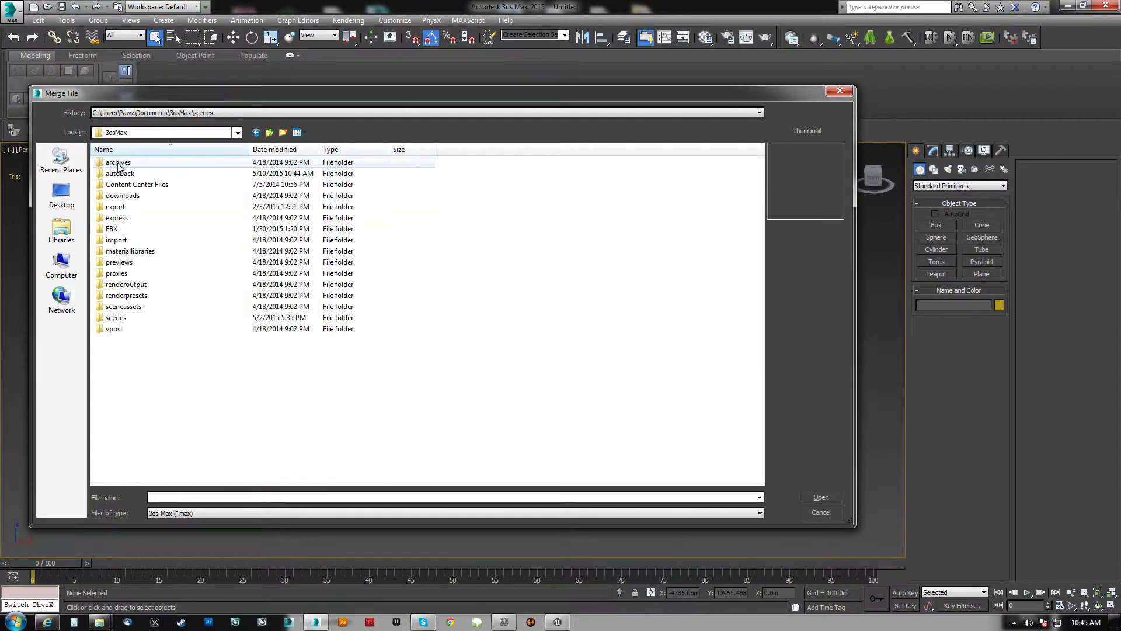
{"action": "double_click", "coordinate": [129, 175]}
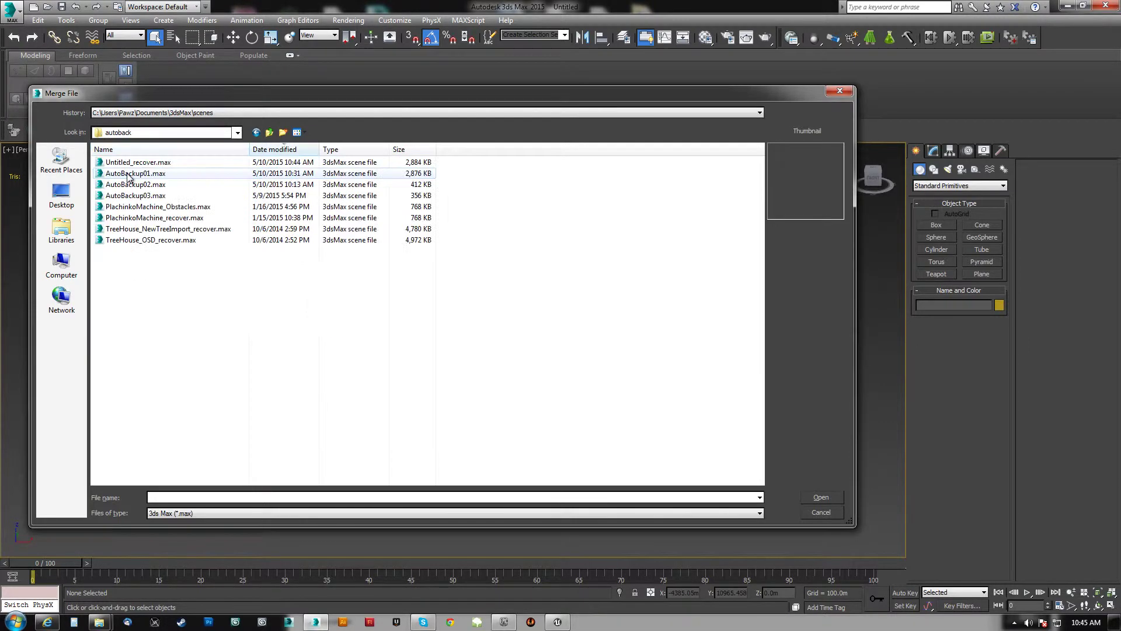
{"action": "left_click", "coordinate": [290, 164]}
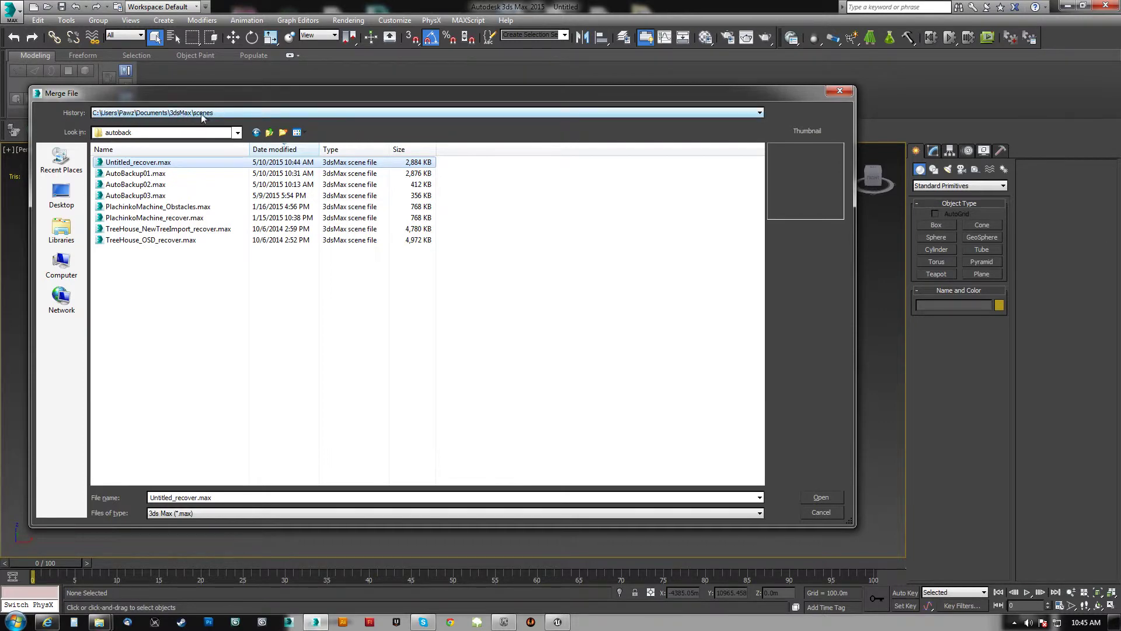
- Merge the Fridge and fridge objects from Untitled_recover.max
{"action": "left_click_drag", "start_coordinate": [311, 97], "coordinate": [460, 100]}
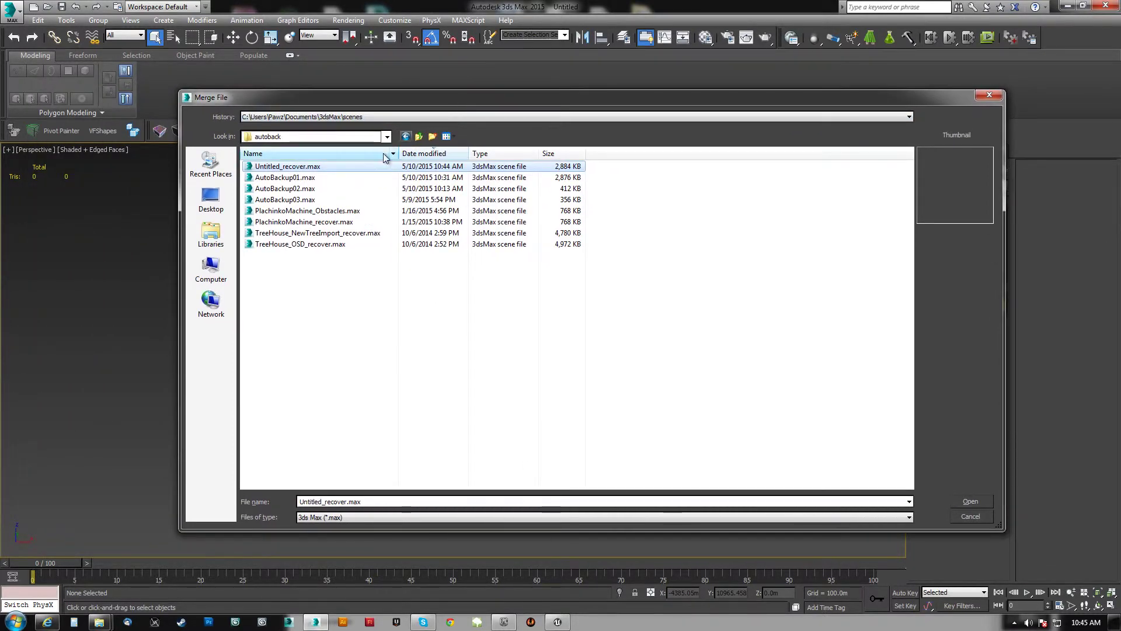
{"action": "double_click", "coordinate": [455, 169]}
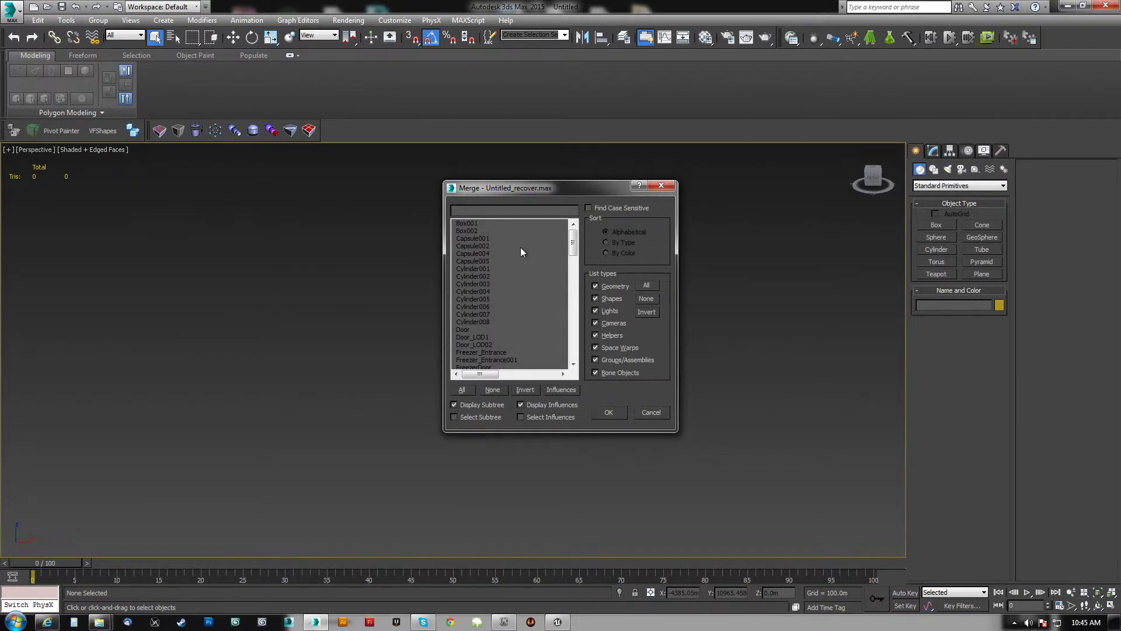
{"action": "left_click", "coordinate": [463, 330]}
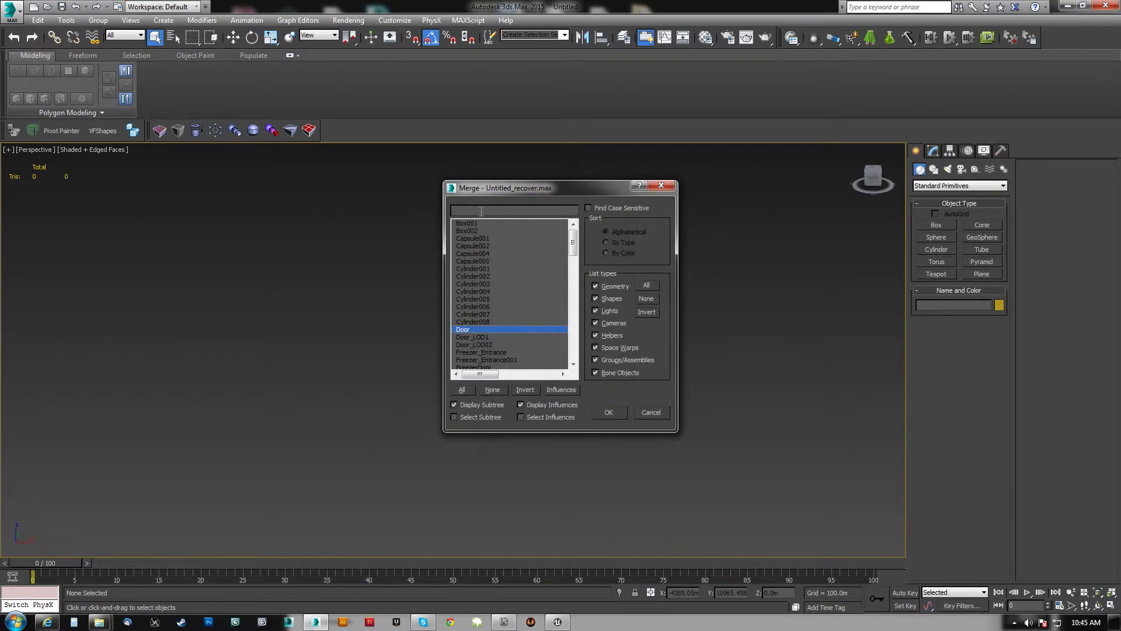
{"action": "type", "text": "*Fridge*"}
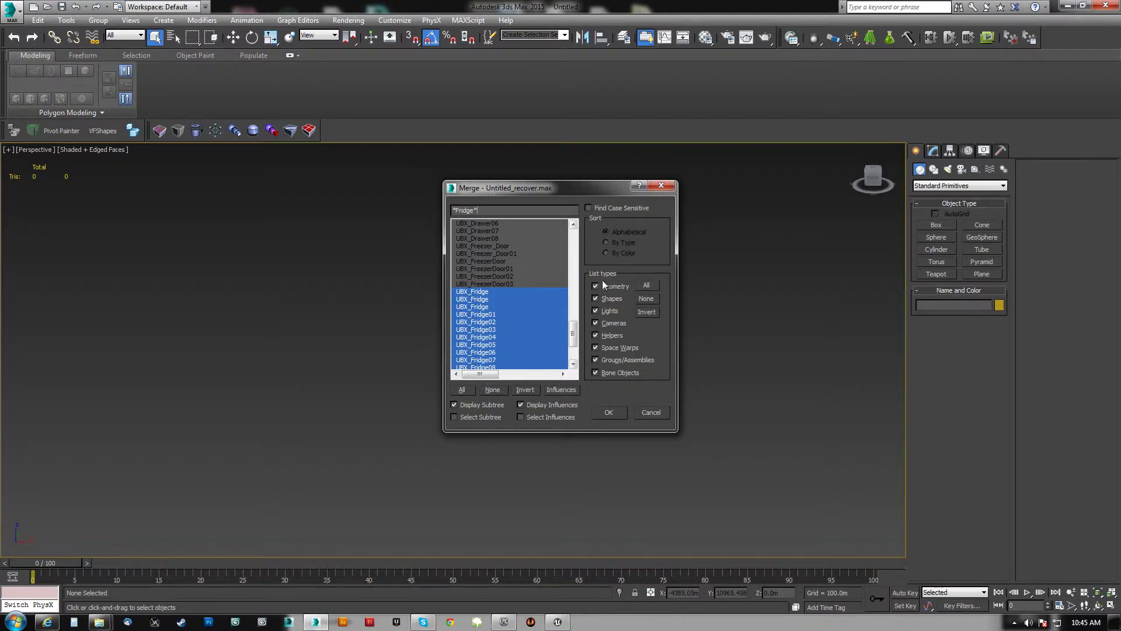
{"action": "mouse_move", "coordinate": [574, 333]}
{"action": "left_mouse_down"}
{"action": "mouse_move", "coordinate": [574, 345]}
{"action": "mouse_move", "coordinate": [575, 265]}
{"action": "left_mouse_up"}
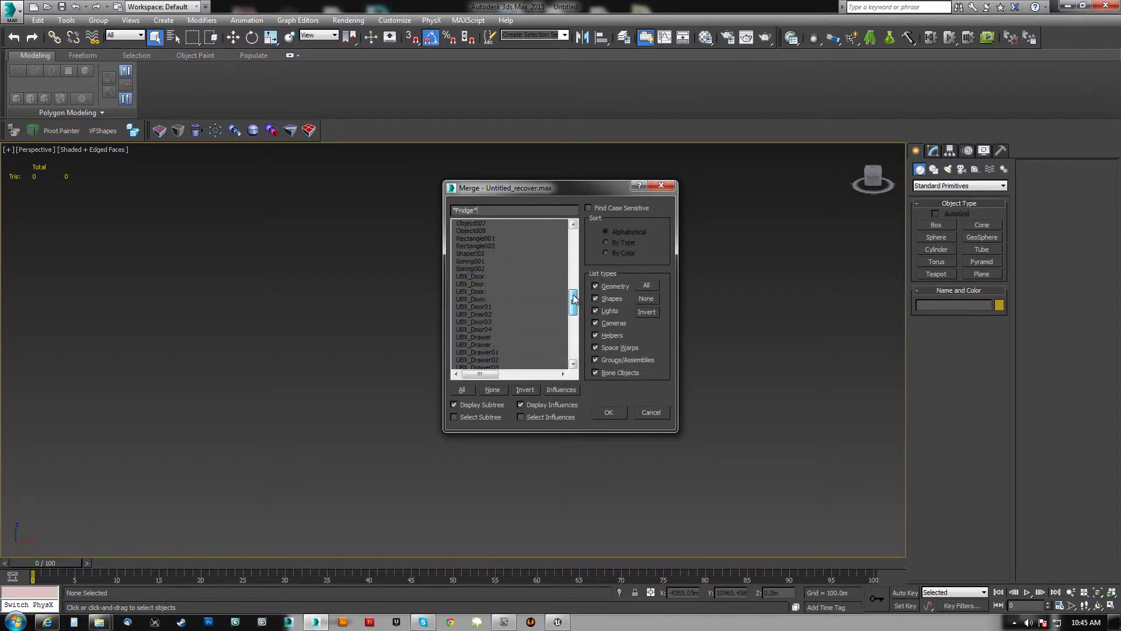
{"action": "left_click", "coordinate": [472, 261]}
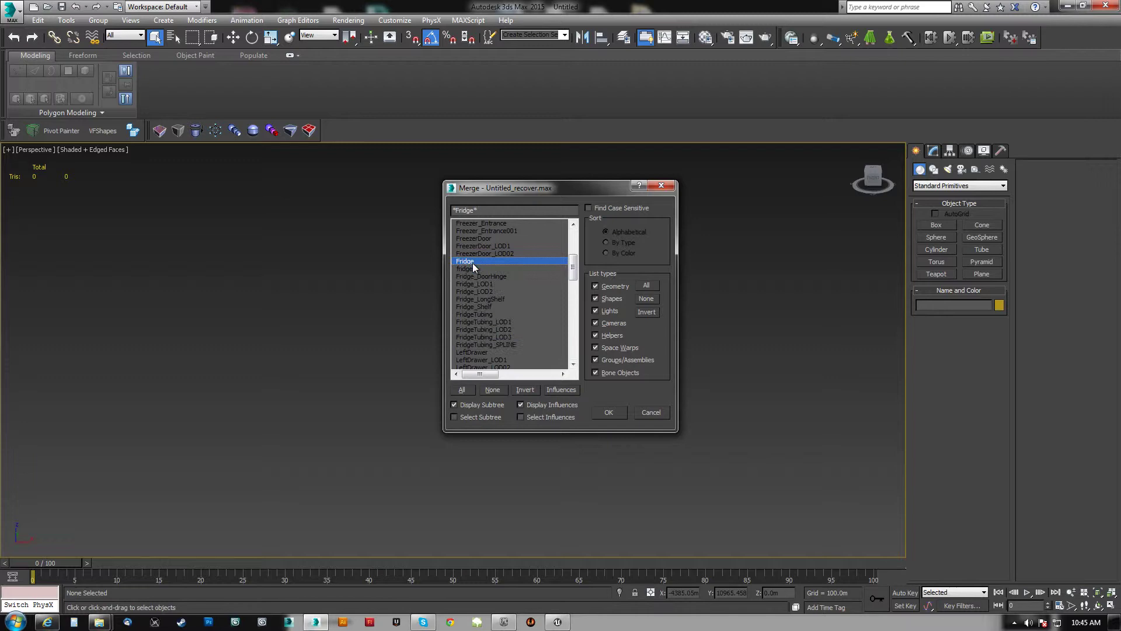
- Finish merging the fridge objects and orbit to a near front-on view
{"action": "left_click", "coordinate": [611, 413]}
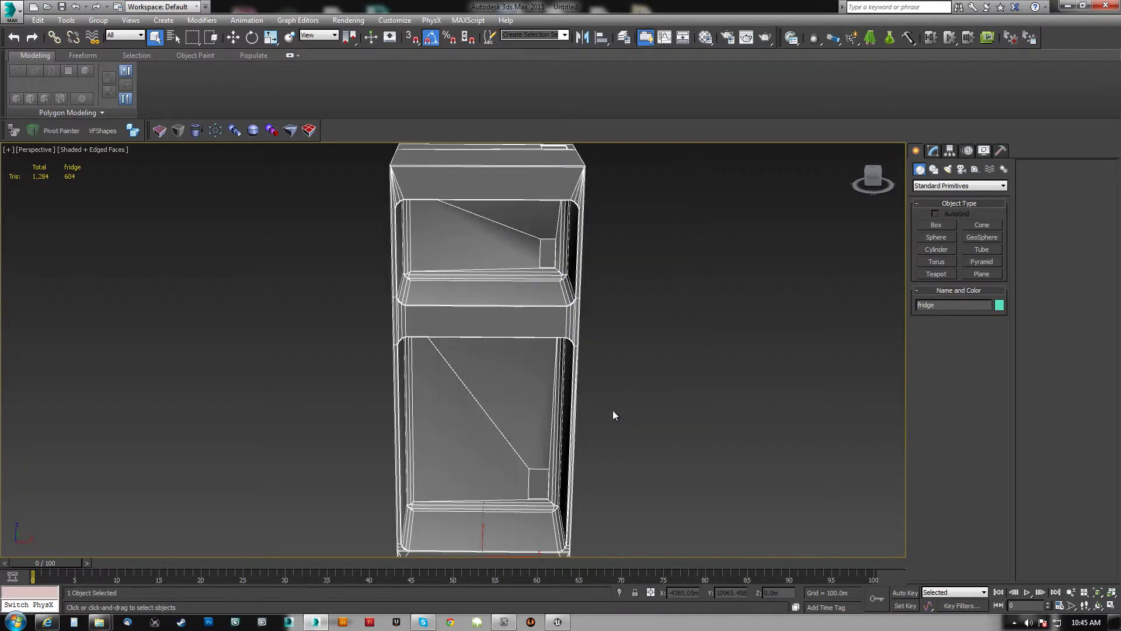
{"action": "middle_click_drag", "start_coordinate": [503, 353], "coordinate": [646, 324], "text": "alt"}
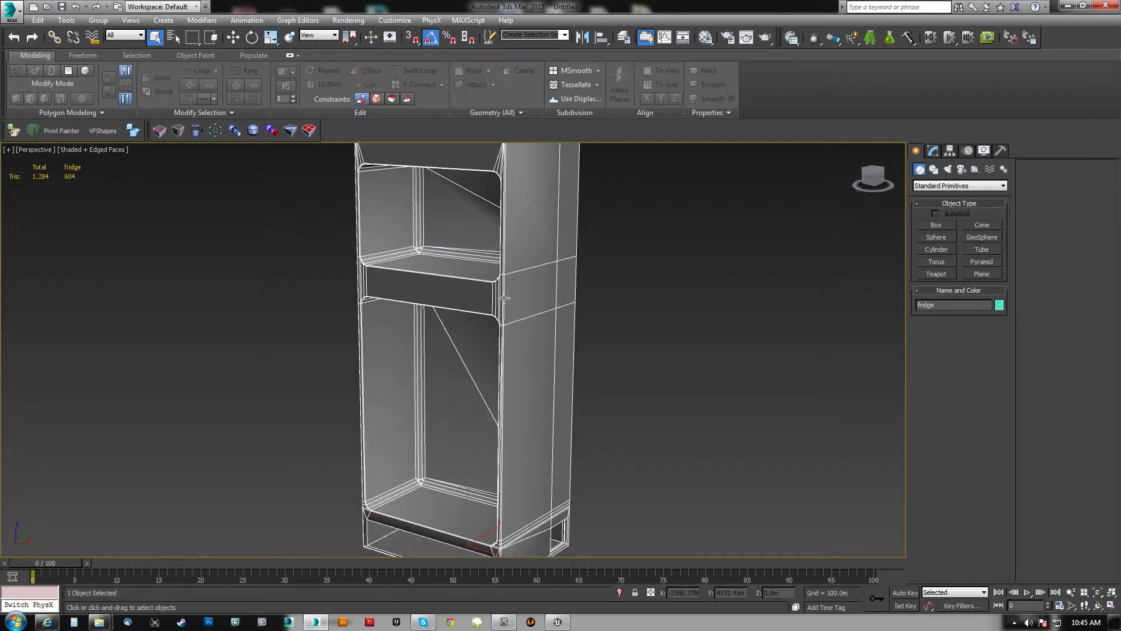
{"action": "scroll", "coordinate": [542, 377], "scroll_direction": "down", "scroll_amount": 5}
{"action": "key", "text": "w"}
{"action": "mouse_move", "coordinate": [542, 377]}
{"action": "middle_mouse_down", "text": "alt"}
{"action": "mouse_move", "coordinate": [695, 348]}
{"action": "mouse_move", "coordinate": [587, 345]}
{"action": "middle_mouse_up", "text": "alt"}
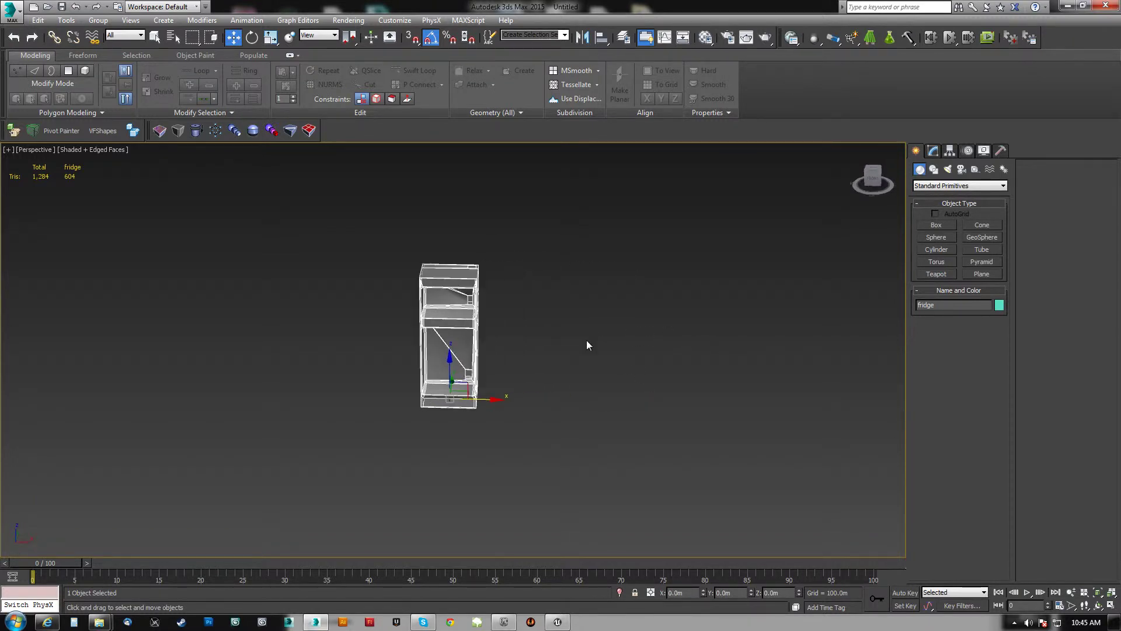
- Pick Fridge from the Select From Scene list, then select the right-hand fridge
{"action": "key", "text": "h"}
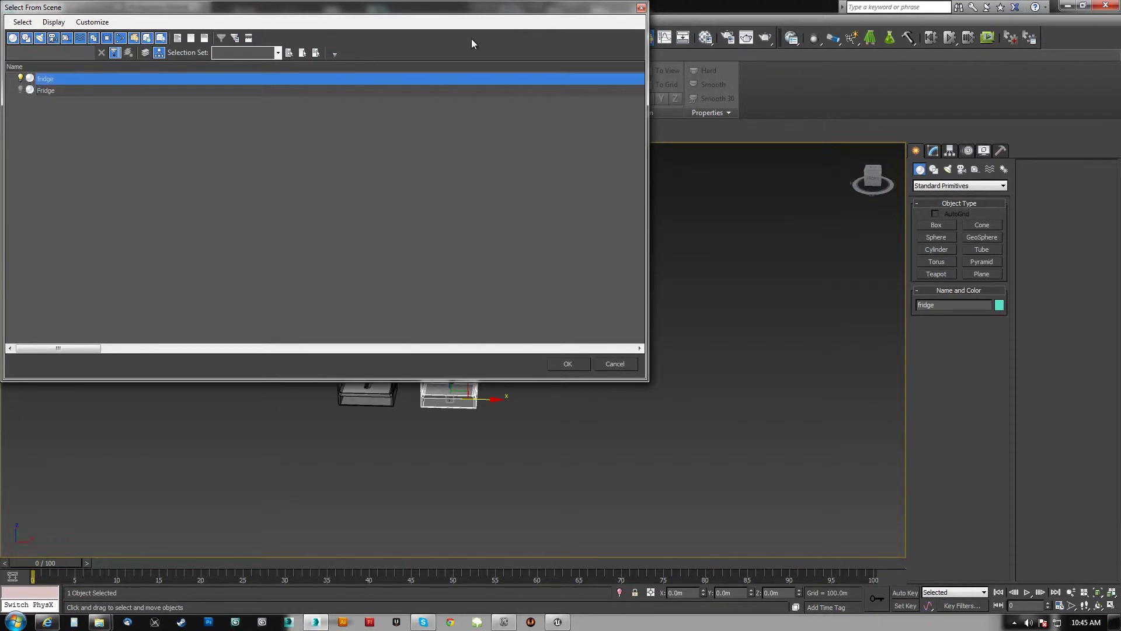
{"action": "left_click", "coordinate": [643, 8]}
{"action": "left_click", "coordinate": [604, 371]}
{"action": "left_click", "coordinate": [368, 311]}
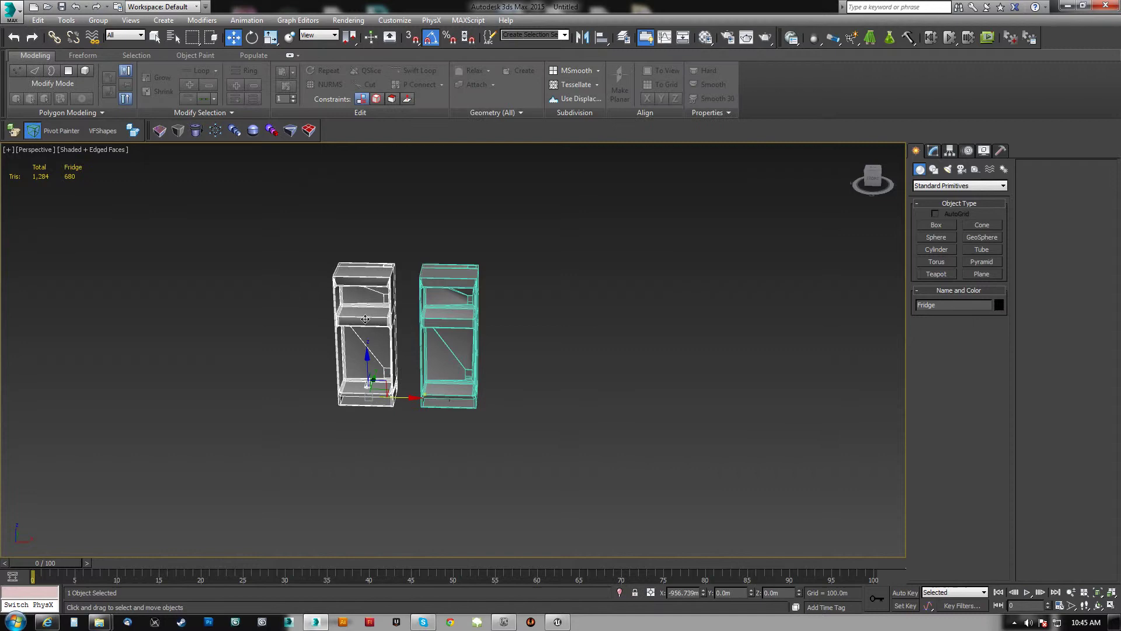
{"action": "middle_click_drag", "start_coordinate": [371, 351], "coordinate": [415, 359], "text": "alt"}
{"action": "scroll", "coordinate": [415, 359], "scroll_direction": "up", "scroll_amount": 5}
{"action": "scroll", "coordinate": [416, 351], "scroll_direction": "up", "scroll_amount": 1}
{"action": "left_click", "coordinate": [419, 342]}
{"action": "scroll", "coordinate": [421, 333], "scroll_direction": "down", "scroll_amount": 2}
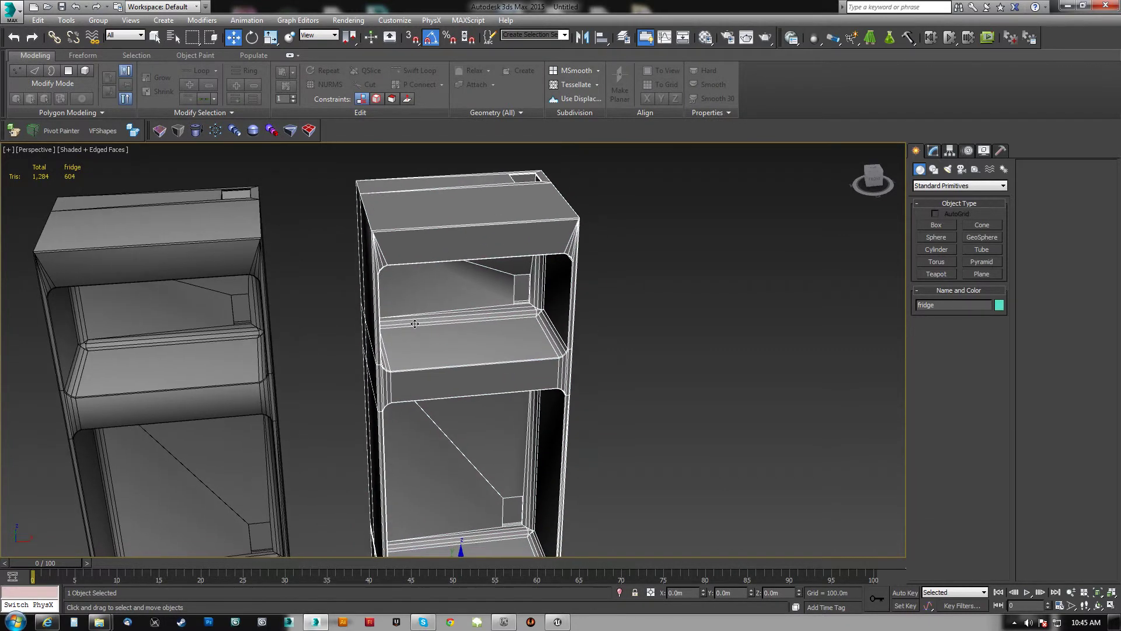
{"action": "scroll", "coordinate": [424, 317], "scroll_direction": "down", "scroll_amount": 4}
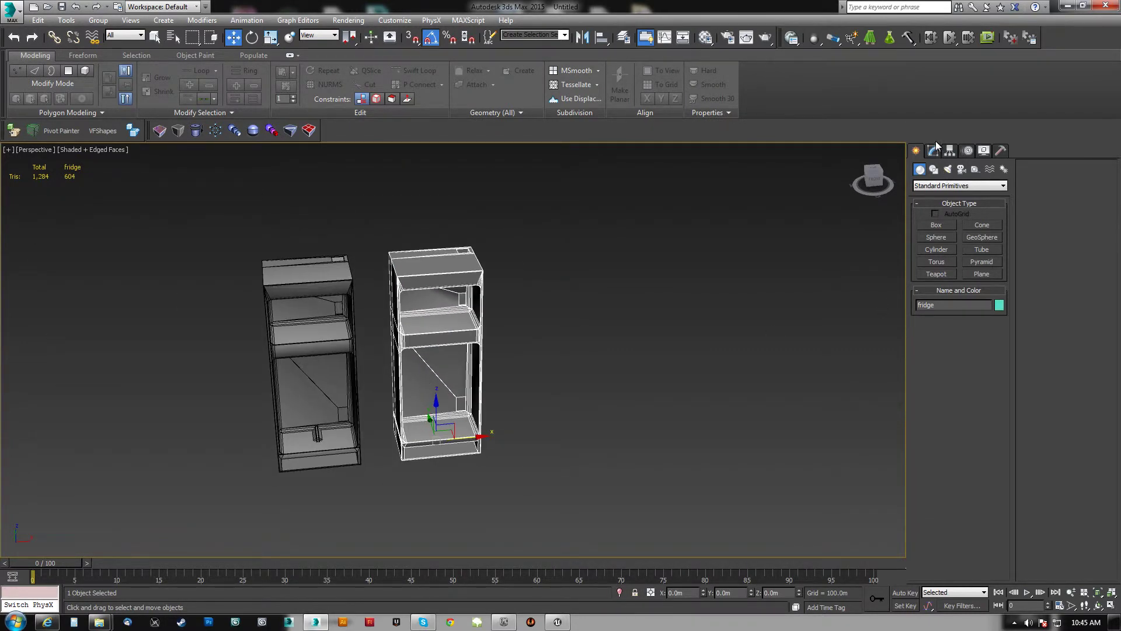
{"action": "left_click", "coordinate": [934, 150]}
- Shift-drag the fridge's mesh element to clone it as Object001, then select Object001
{"action": "left_click", "coordinate": [986, 378]}
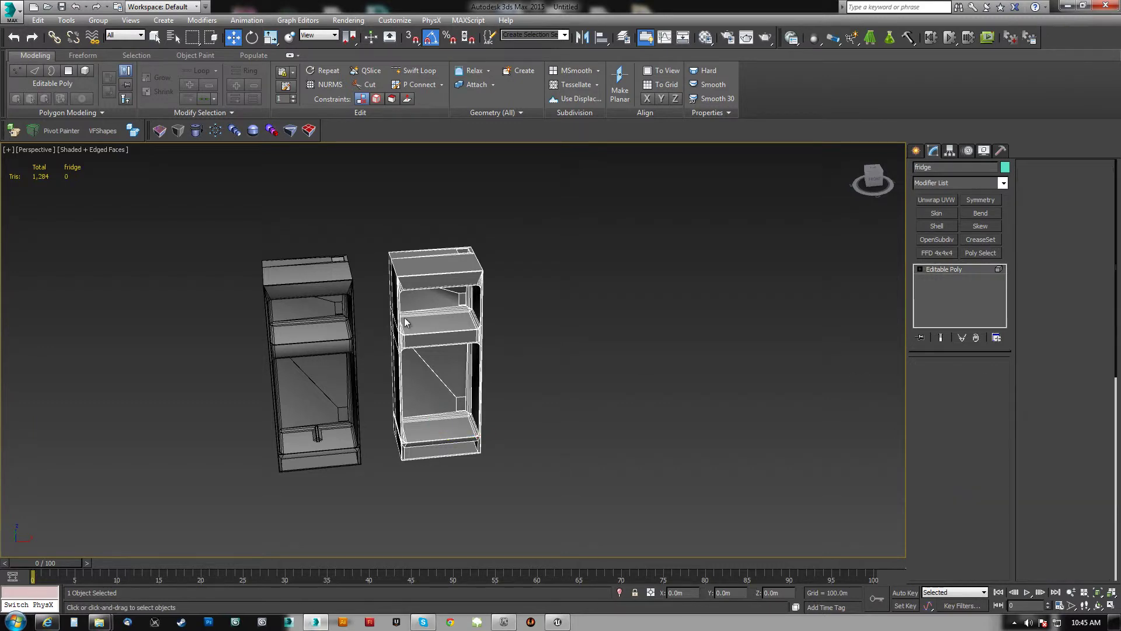
{"action": "left_click", "coordinate": [433, 336]}
{"action": "left_click_drag", "start_coordinate": [480, 348], "coordinate": [592, 348], "text": "shift"}
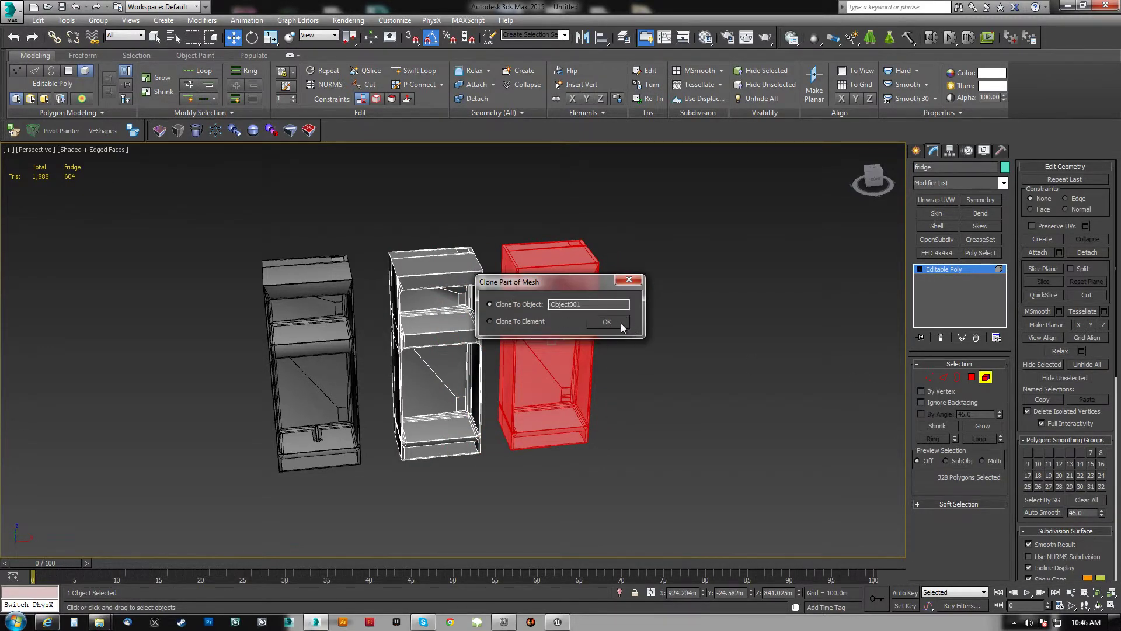
{"action": "left_click", "coordinate": [606, 321]}
{"action": "left_click", "coordinate": [986, 377]}
{"action": "left_click", "coordinate": [538, 262]}
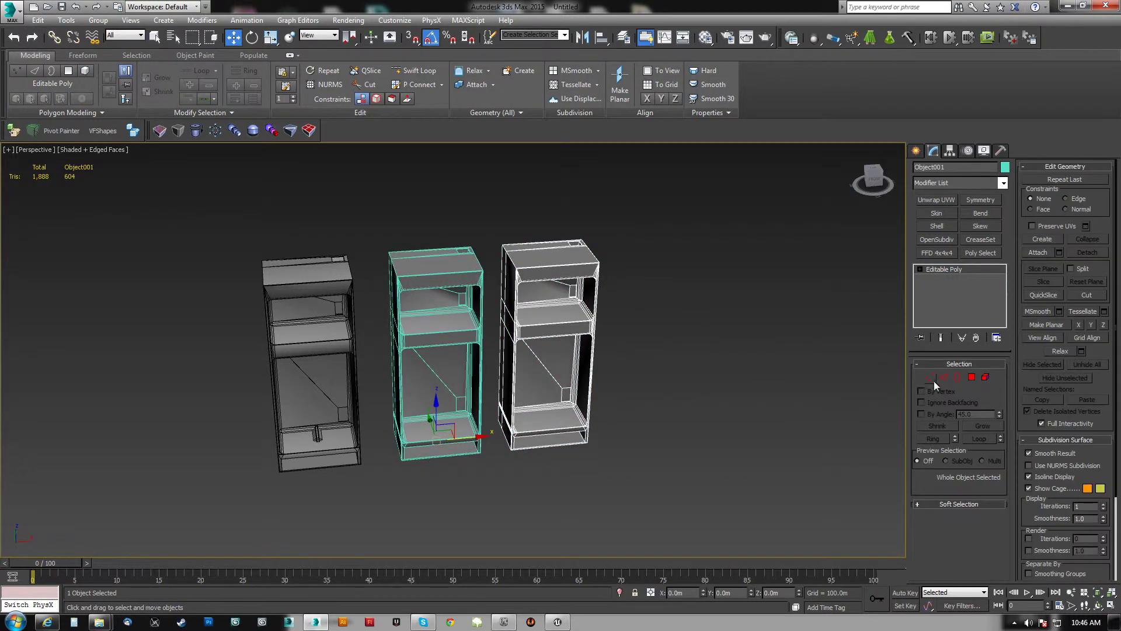
- With vertex snapping on, snap Object001's top corner onto the other fridge's corner
{"action": "left_click", "coordinate": [986, 377]}
{"action": "left_click", "coordinate": [539, 315]}
{"action": "middle_click_drag", "start_coordinate": [539, 289], "coordinate": [539, 317], "text": "alt"}
{"action": "scroll", "coordinate": [491, 278], "scroll_direction": "up", "scroll_amount": 5}
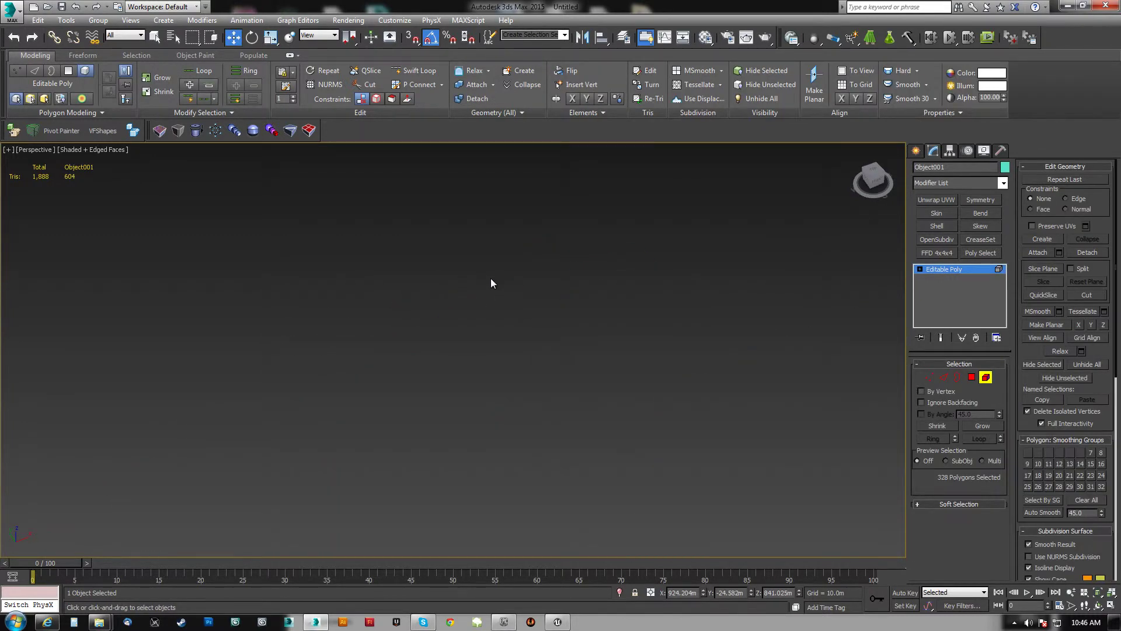
{"action": "scroll", "coordinate": [497, 300], "scroll_direction": "down", "scroll_amount": 3}
{"action": "scroll", "coordinate": [515, 331], "scroll_direction": "down", "scroll_amount": 2}
{"action": "scroll", "coordinate": [520, 332], "scroll_direction": "up", "scroll_amount": 2}
{"action": "key", "text": "s"}
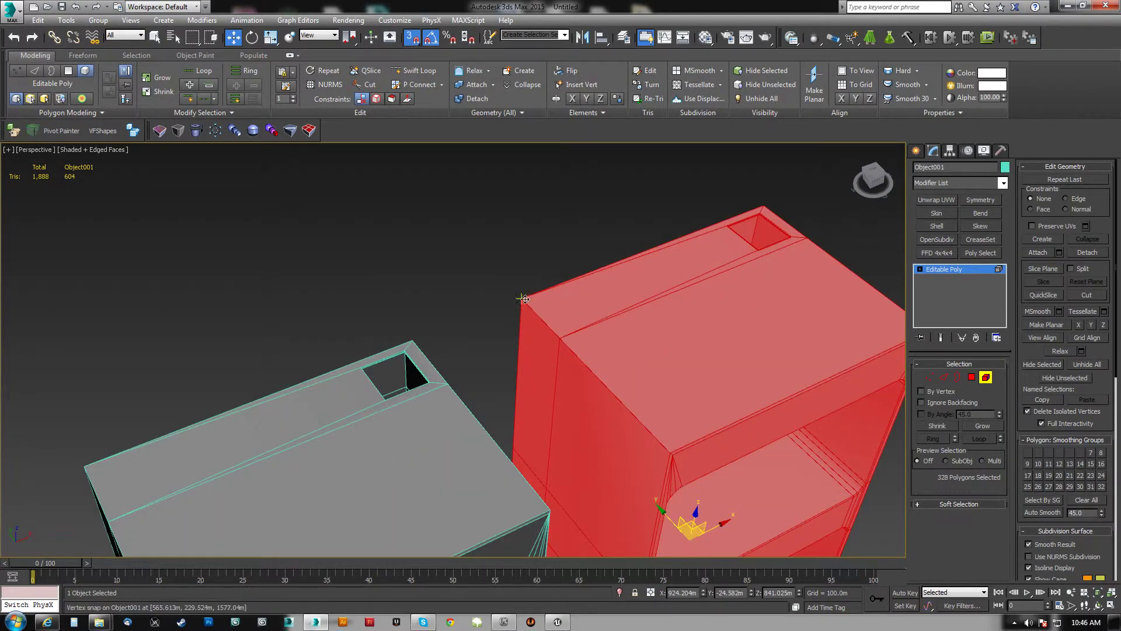
{"action": "left_click_drag", "start_coordinate": [521, 300], "coordinate": [85, 474]}
{"action": "scroll", "coordinate": [205, 357], "scroll_direction": "down", "scroll_amount": 3}
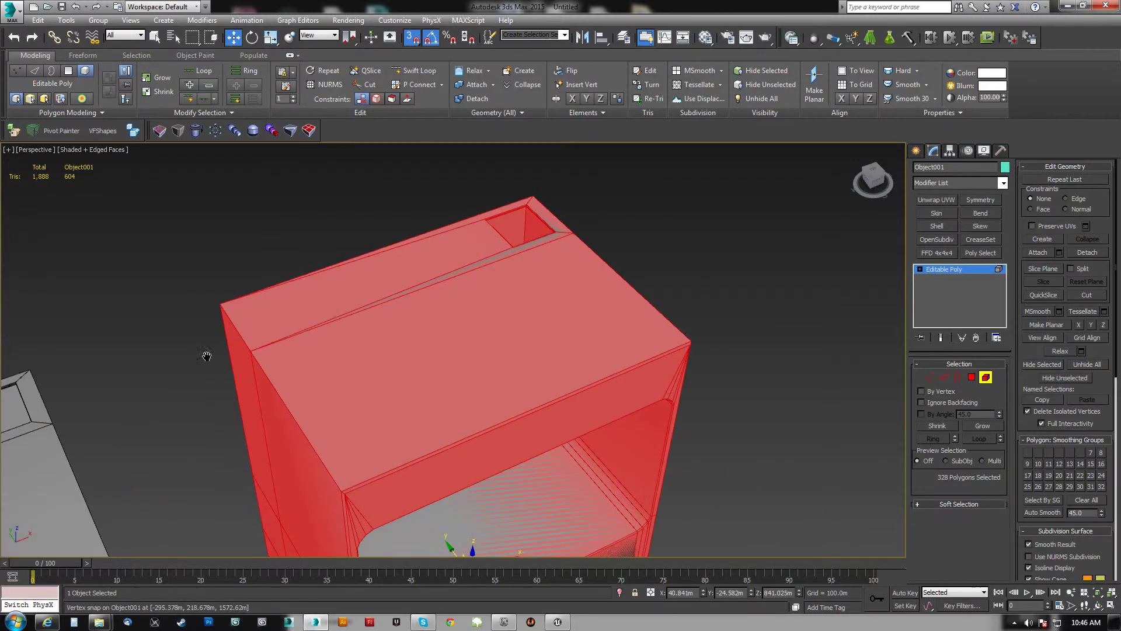
{"action": "scroll", "coordinate": [483, 393], "scroll_direction": "down", "scroll_amount": 3}
- Exit sub-object editing and select the middle fridge from a front view
{"action": "mouse_move", "coordinate": [483, 394]}
{"action": "middle_mouse_down", "text": "alt"}
{"action": "mouse_move", "coordinate": [633, 375]}
{"action": "mouse_move", "coordinate": [807, 386]}
{"action": "middle_mouse_up", "text": "alt"}
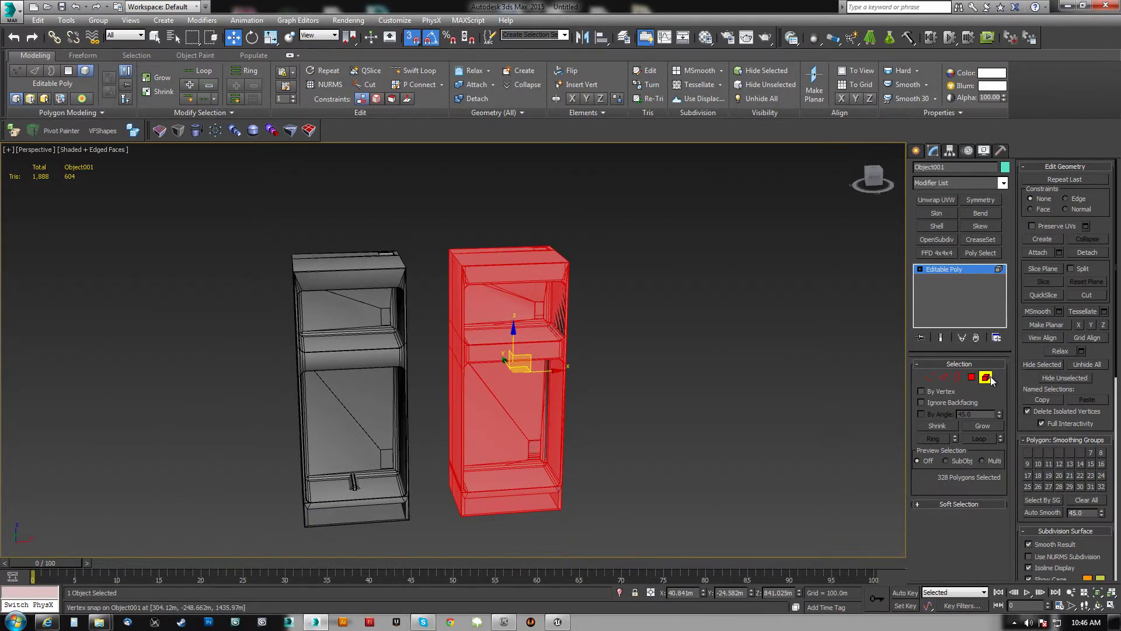
{"action": "left_click", "coordinate": [985, 377]}
{"action": "left_click_drag", "start_coordinate": [526, 496], "coordinate": [701, 328], "text": "shift"}
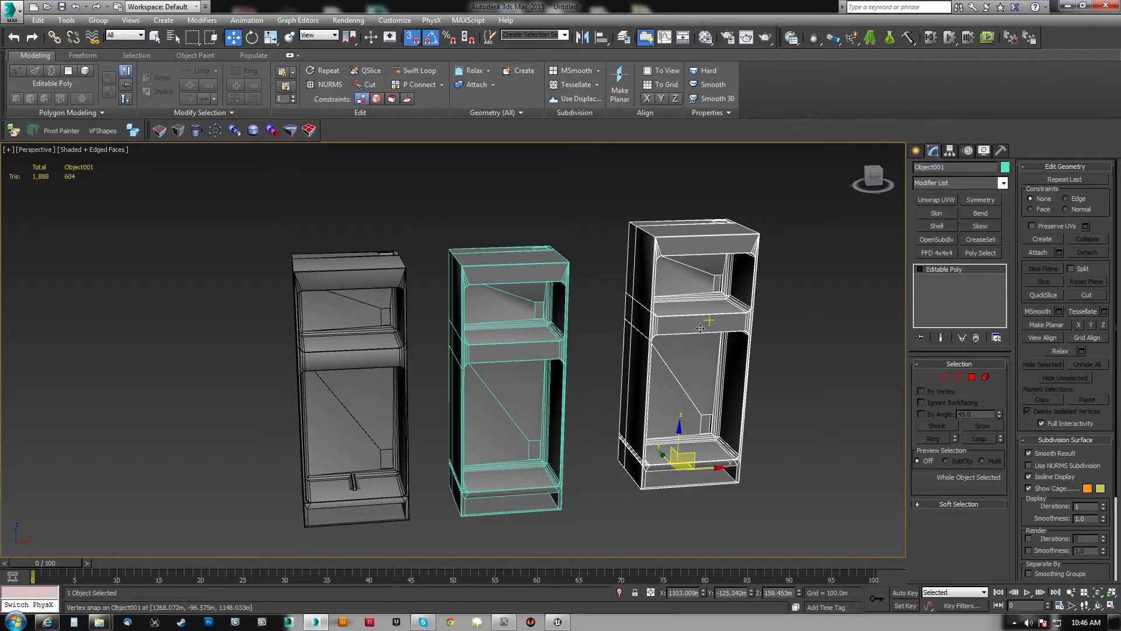
{"action": "left_click", "coordinate": [565, 315]}
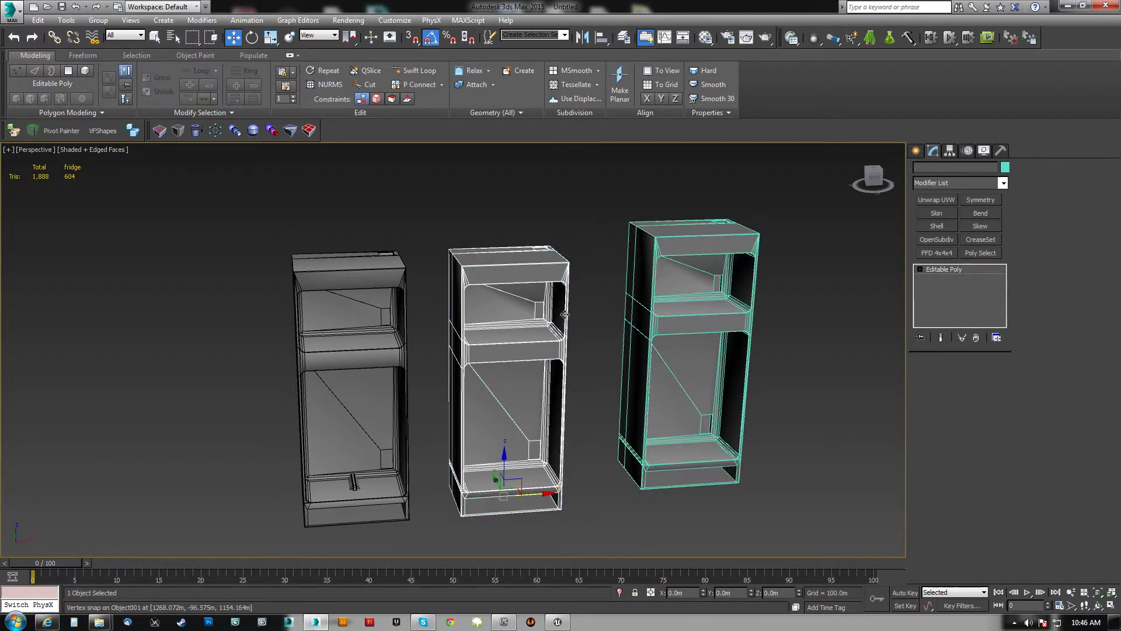
{"action": "scroll", "coordinate": [544, 315], "scroll_direction": "down", "scroll_amount": 5}
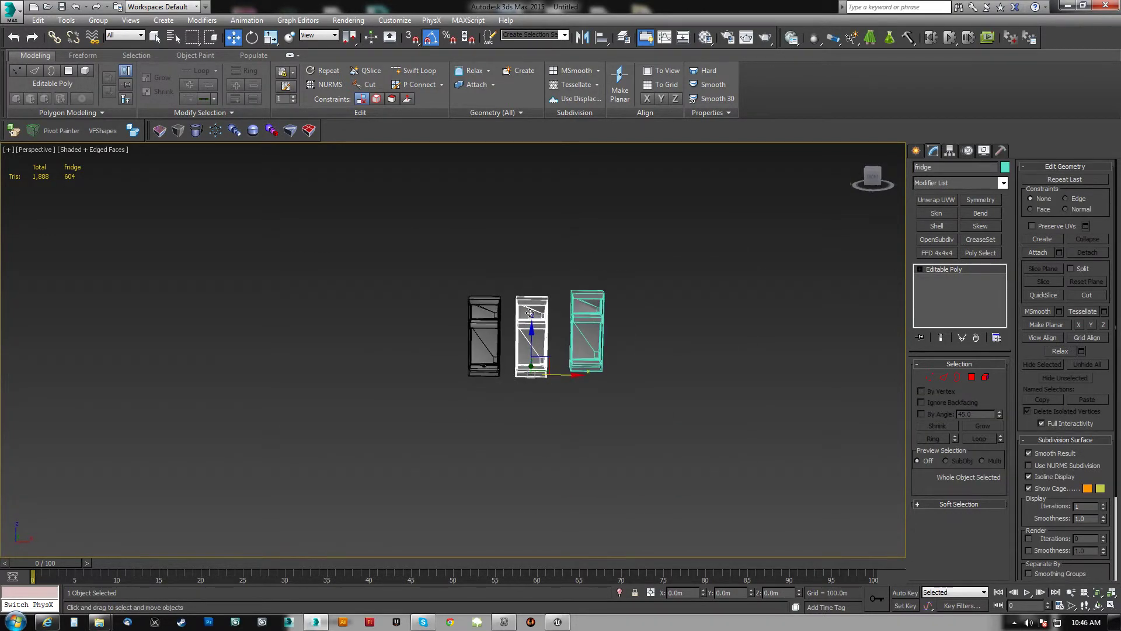
{"action": "scroll", "coordinate": [518, 325], "scroll_direction": "up", "scroll_amount": 1}
{"action": "scroll", "coordinate": [518, 325], "scroll_direction": "up", "scroll_amount": 2}
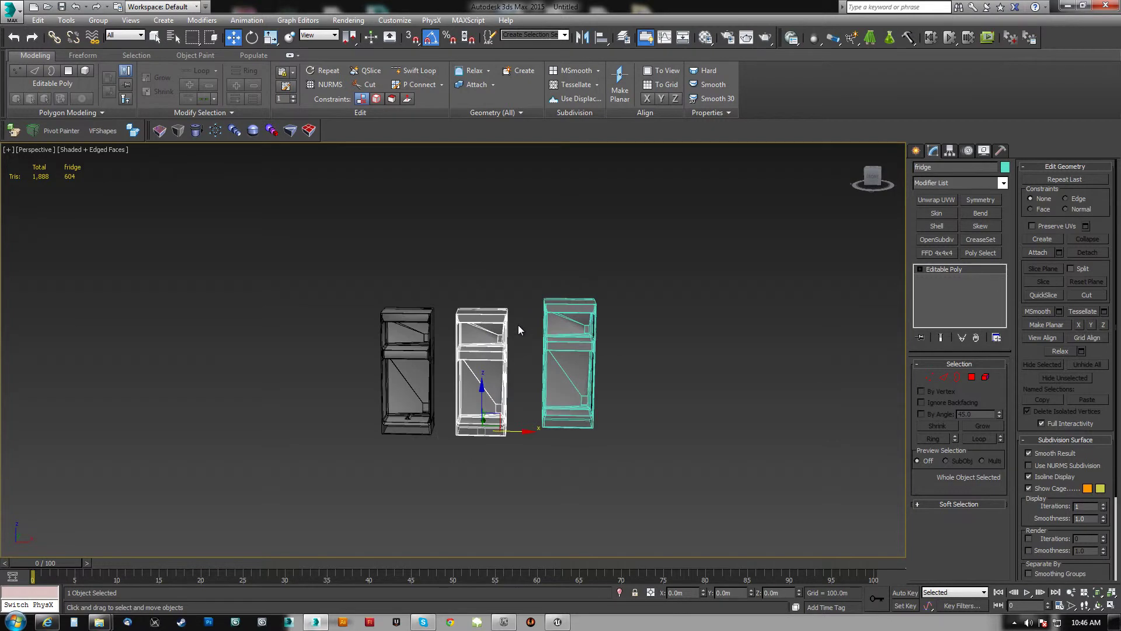
{"action": "left_click", "coordinate": [589, 307]}
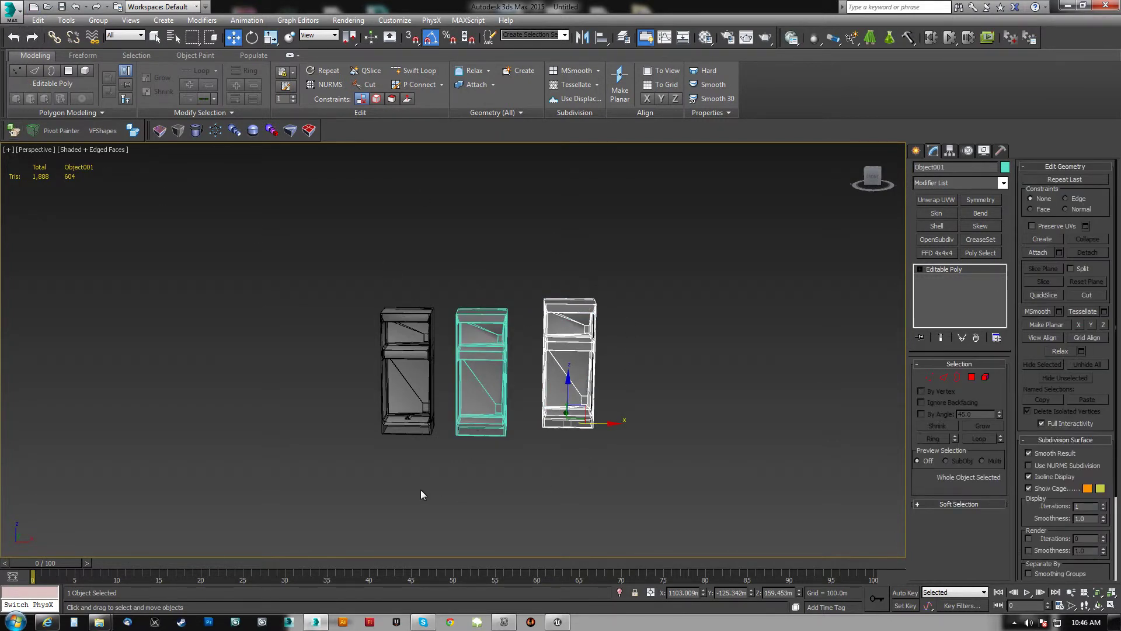
{"action": "middle_click_drag", "start_coordinate": [450, 445], "coordinate": [484, 428]}
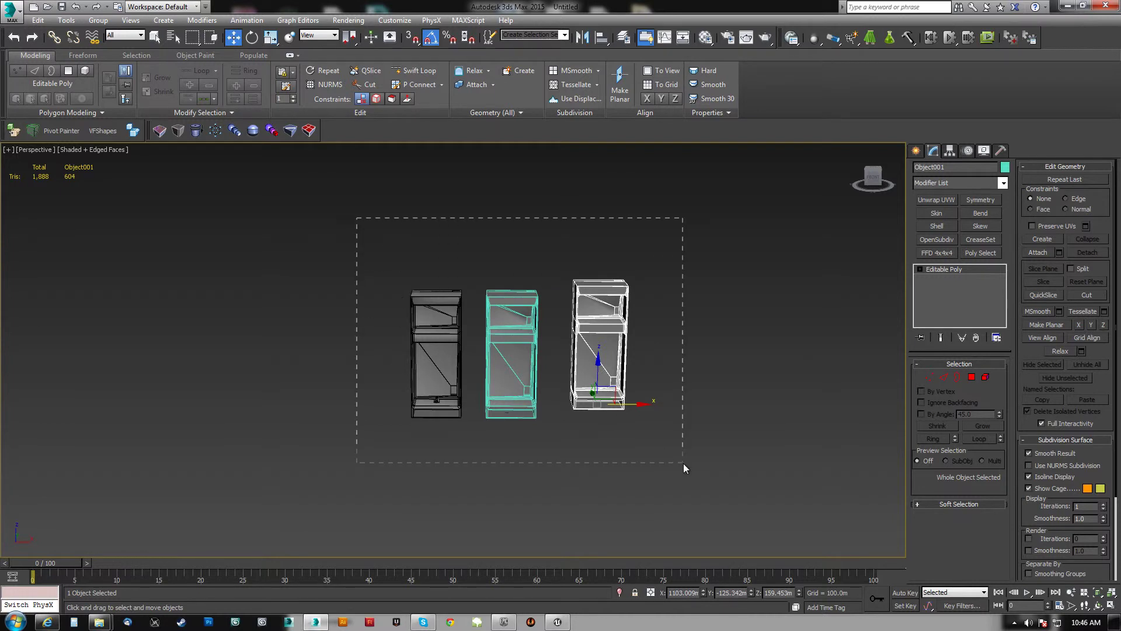
{"action": "left_click_drag", "start_coordinate": [684, 465], "coordinate": [685, 465]}
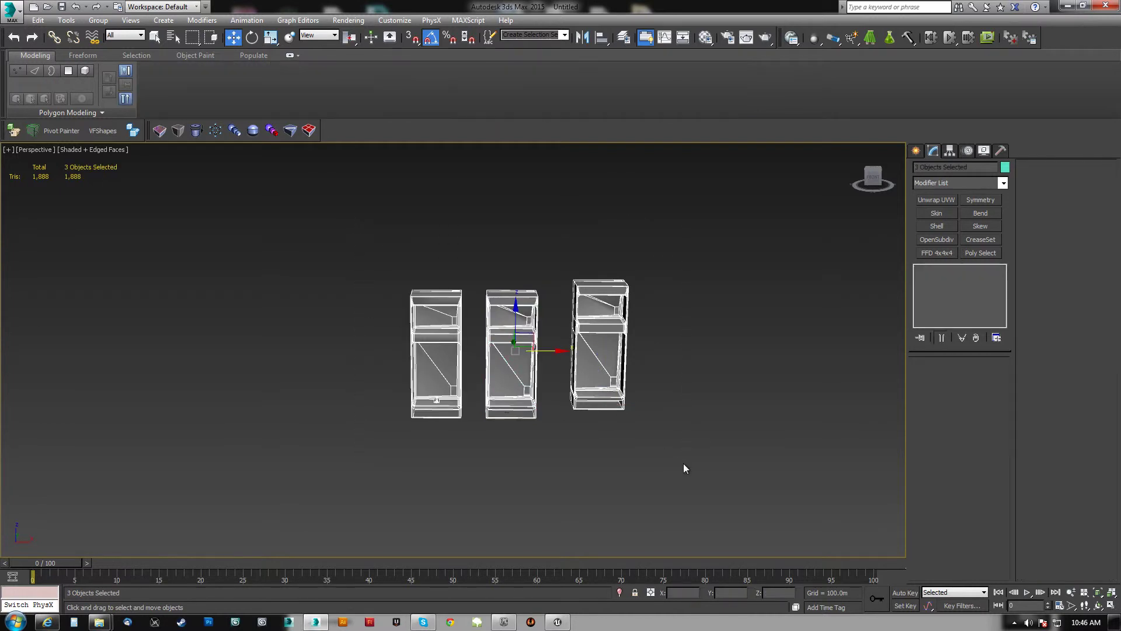
{"action": "left_click", "coordinate": [12, 9]}
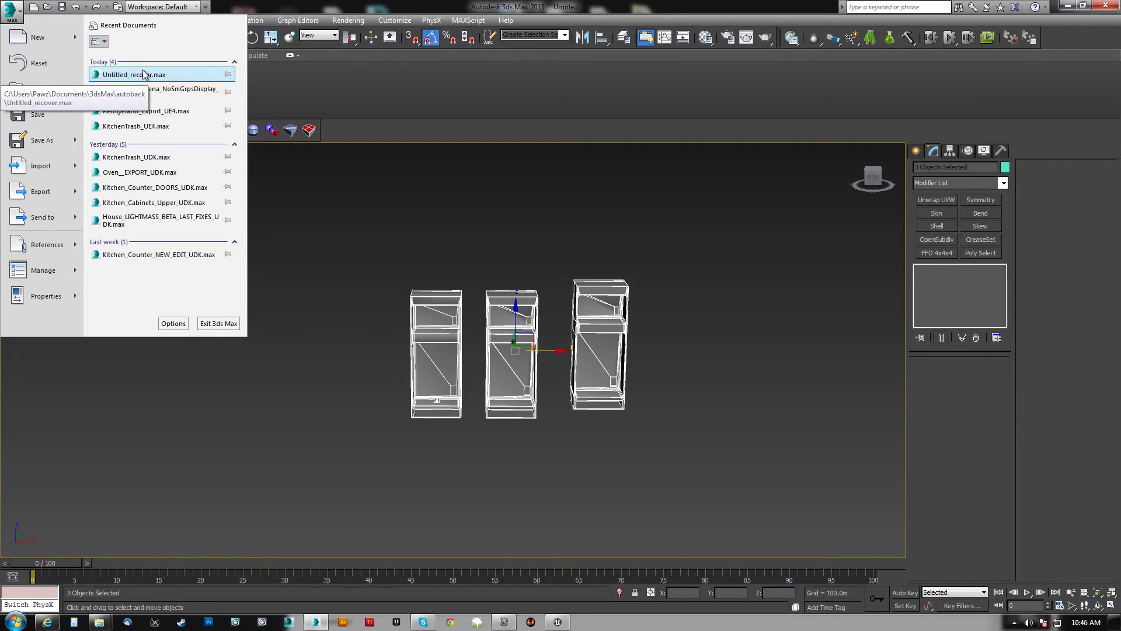
{"action": "left_click", "coordinate": [507, 195]}
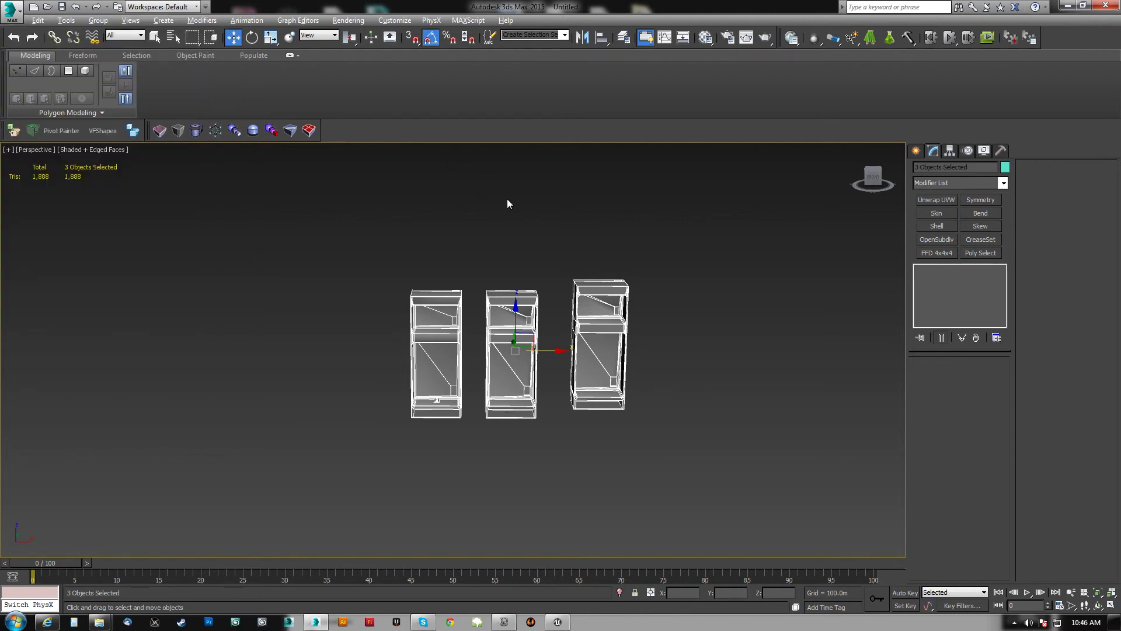